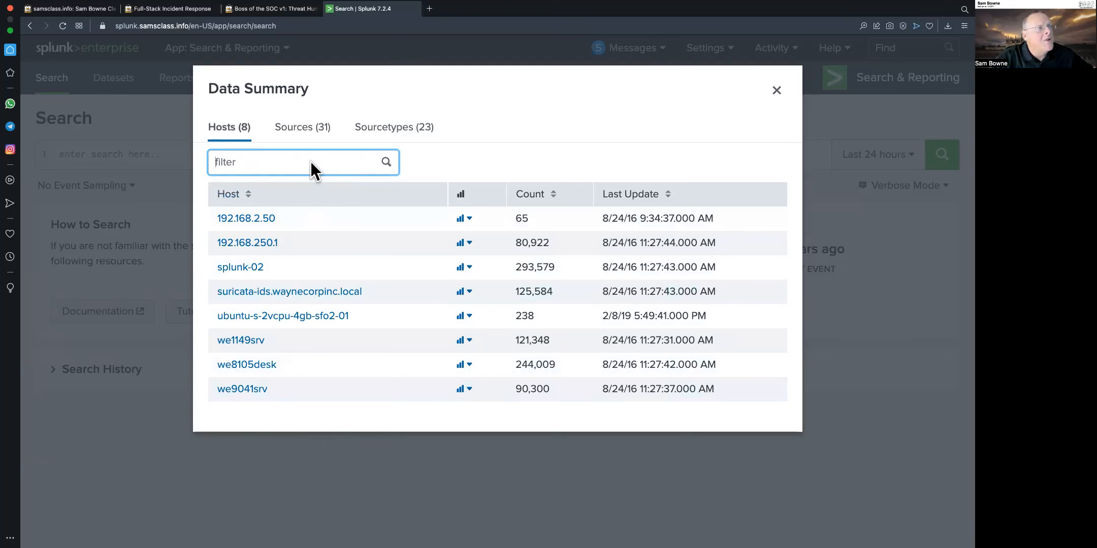
Browse the list of data sources in the Data Summary, then close the summary
left_click(326, 133)
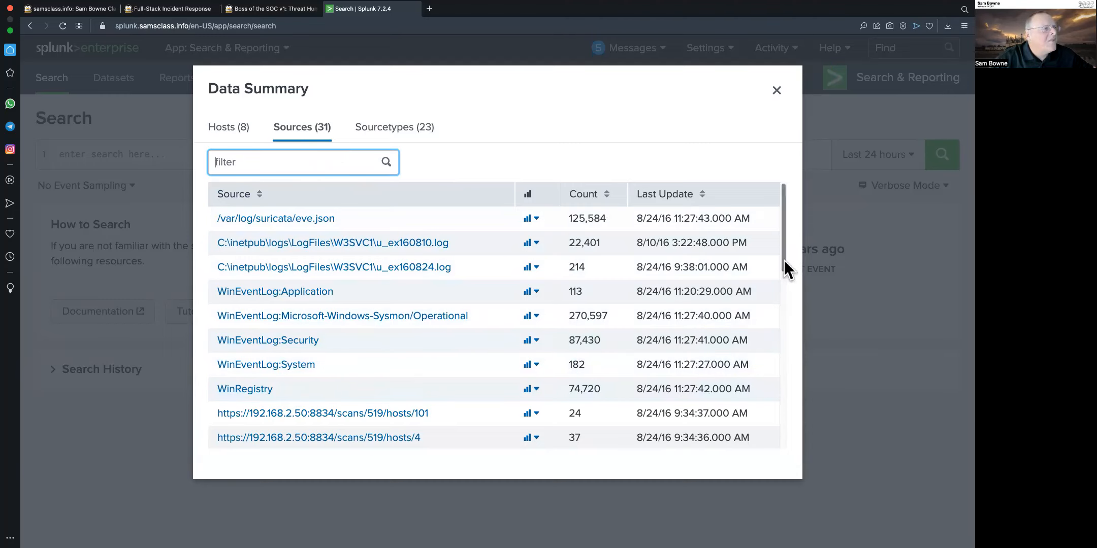
left_click_drag(779, 248, 785, 335)
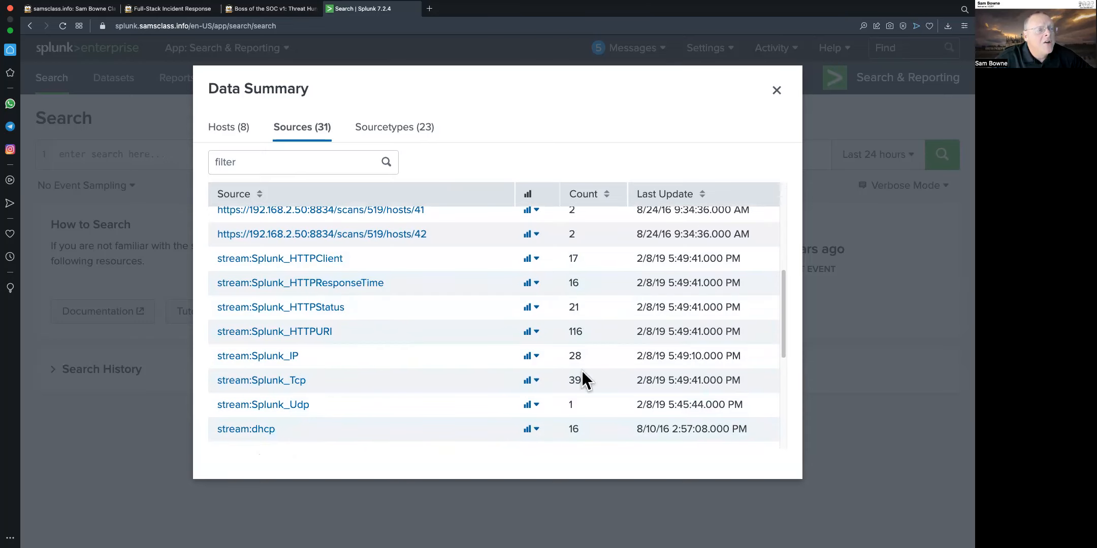
left_click_drag(779, 304, 790, 413)
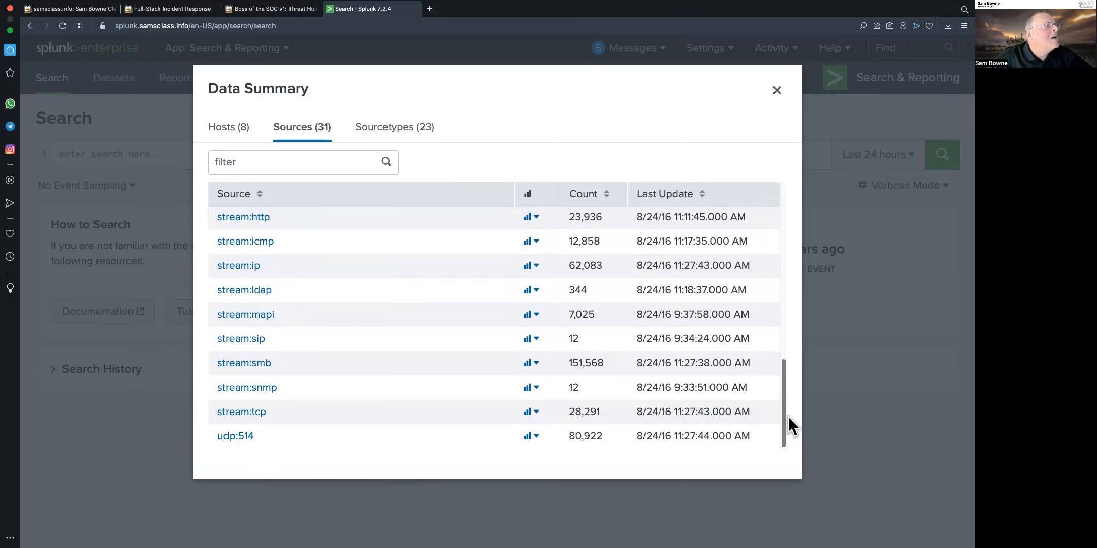
left_click_drag(787, 416, 499, 147)
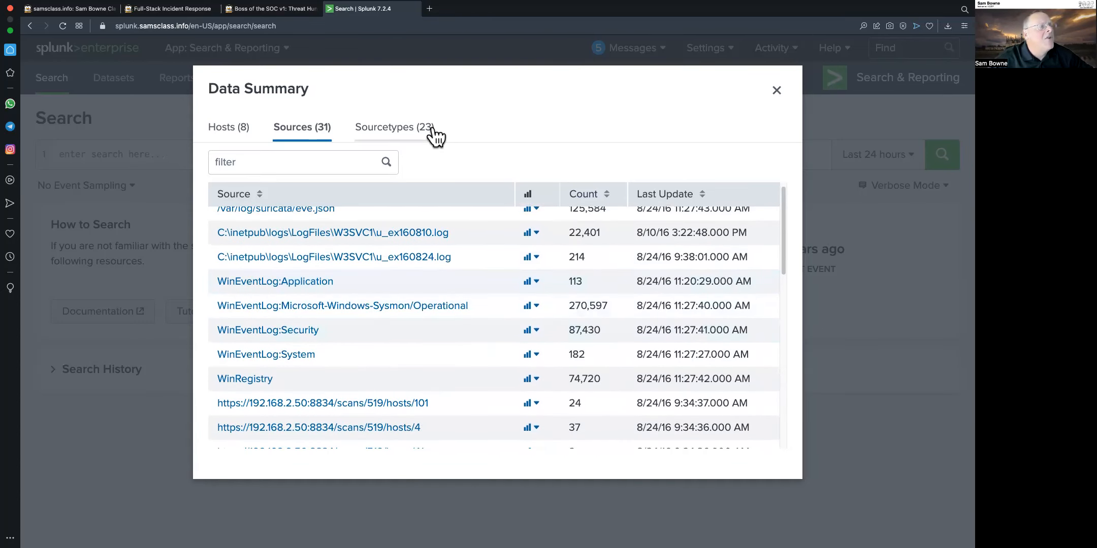
left_click(777, 92)
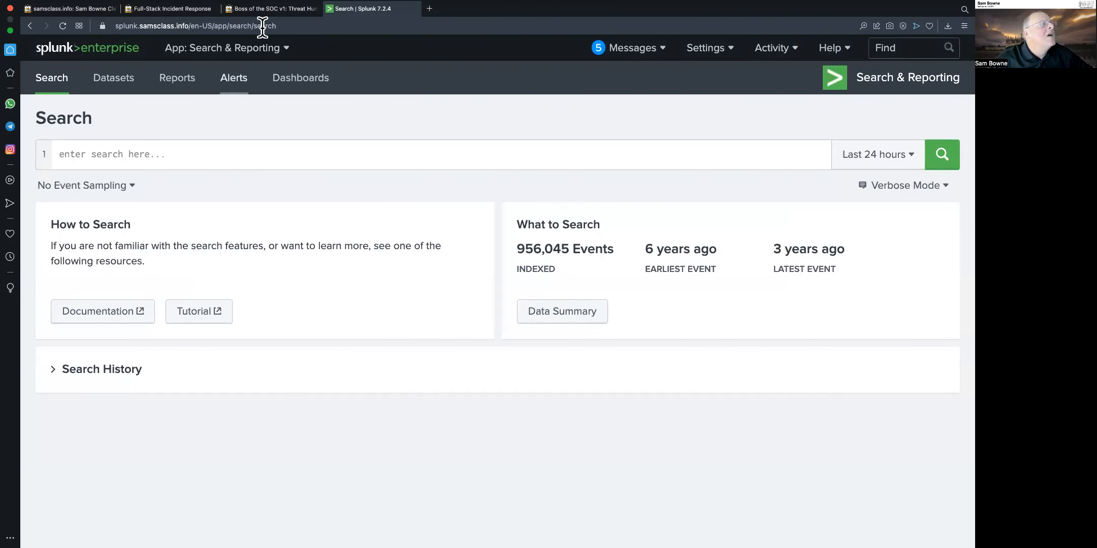
Copy the search text index="botsv1" from the tutorial page's Sampling the Data section
left_click(267, 10)
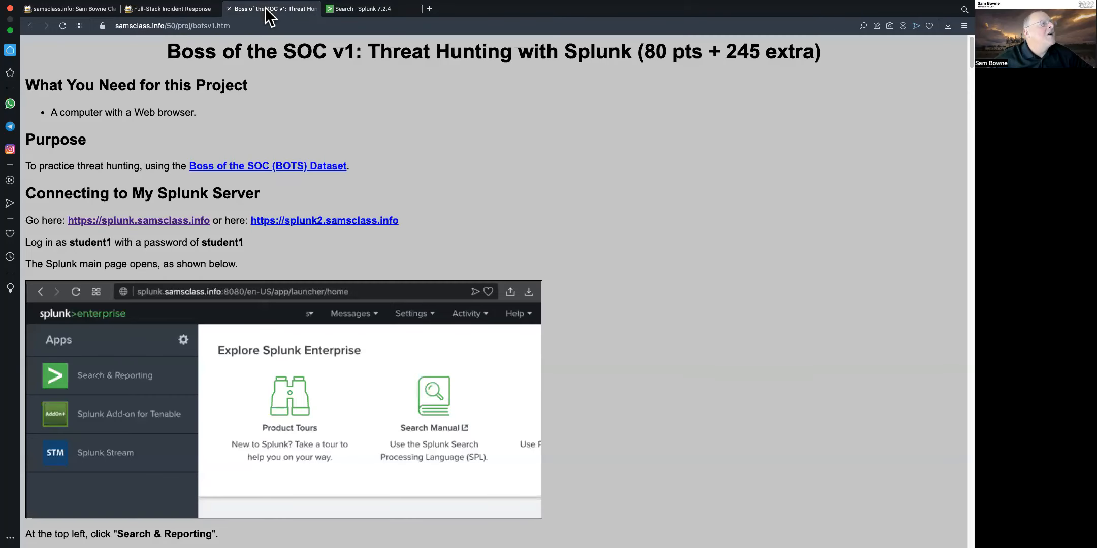
scroll(720, 316, "down", 5)
scroll(720, 316, "down", 8)
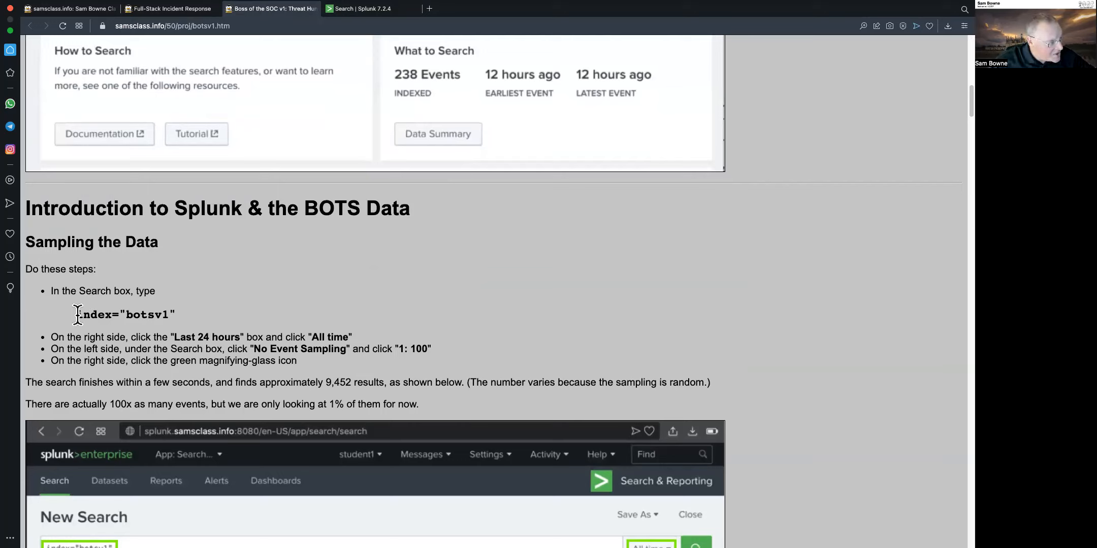
left_click_drag(76, 315, 174, 314)
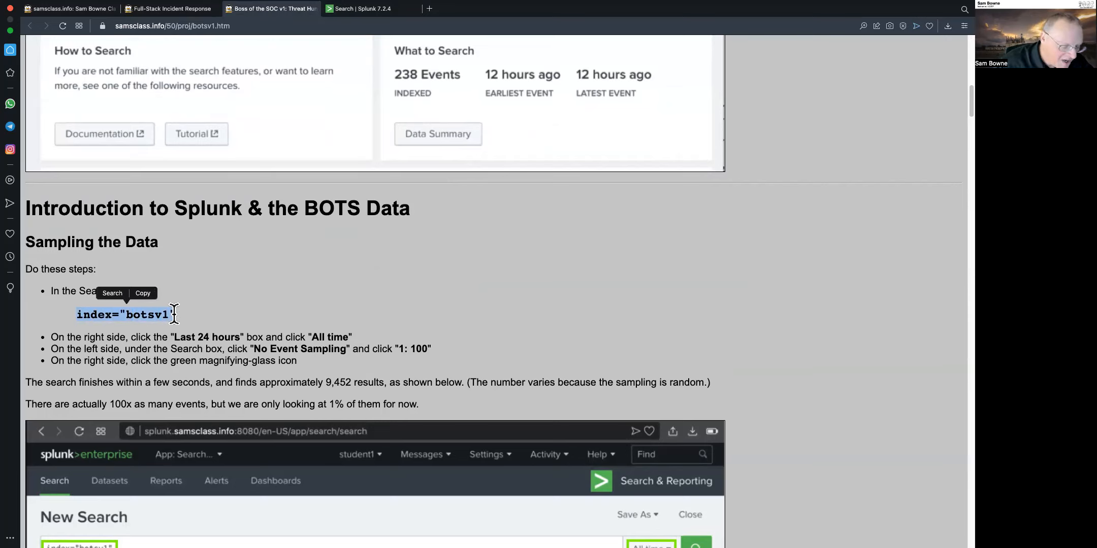
key("ctrl+c")
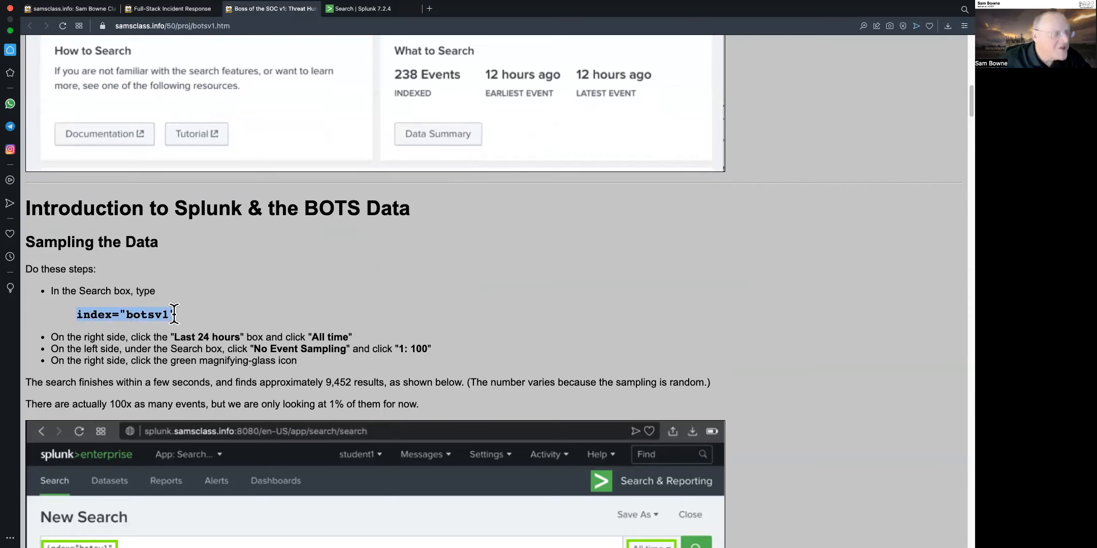
Paste index="botsv1" into the Splunk search box and run the search
left_click(374, 11)
left_click(225, 155)
key("ctrl+v")
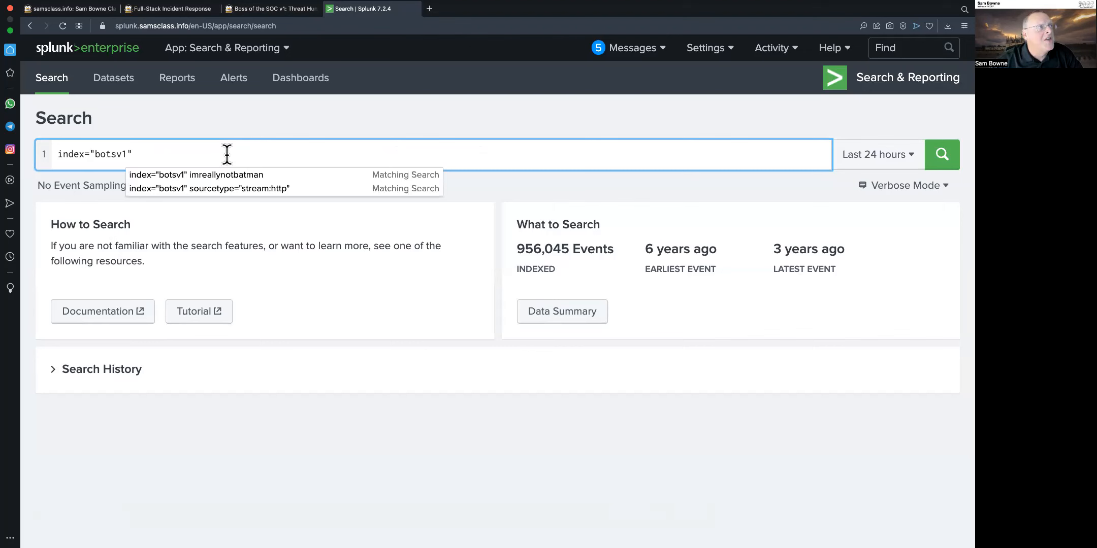
left_click(274, 8)
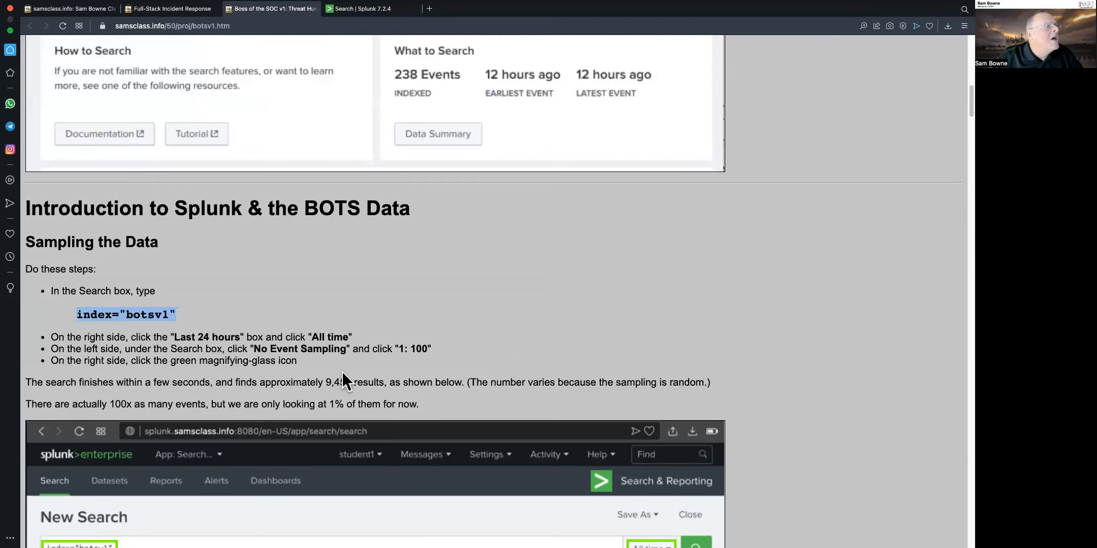
left_click(365, 11)
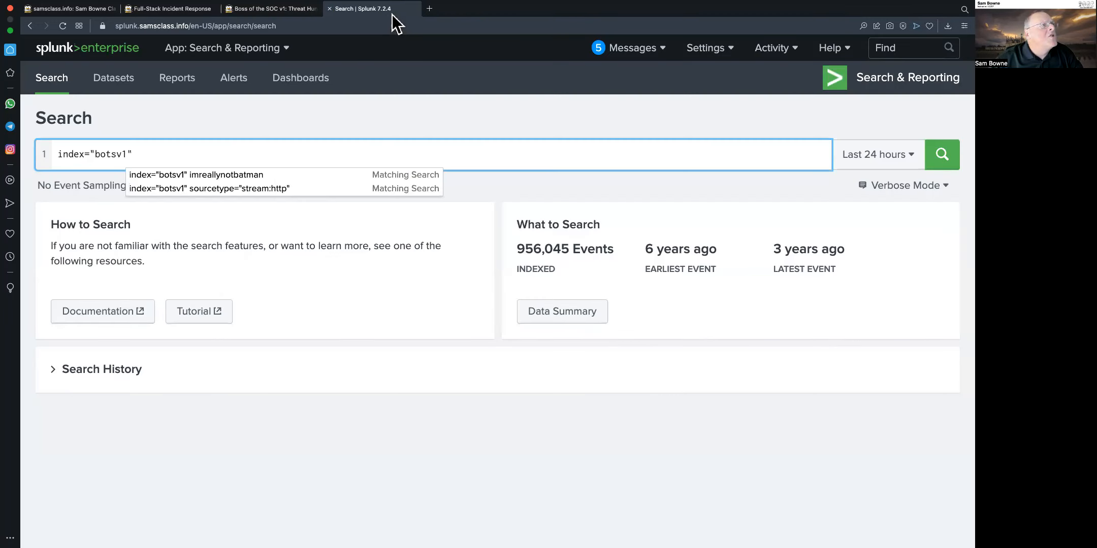
left_click(941, 161)
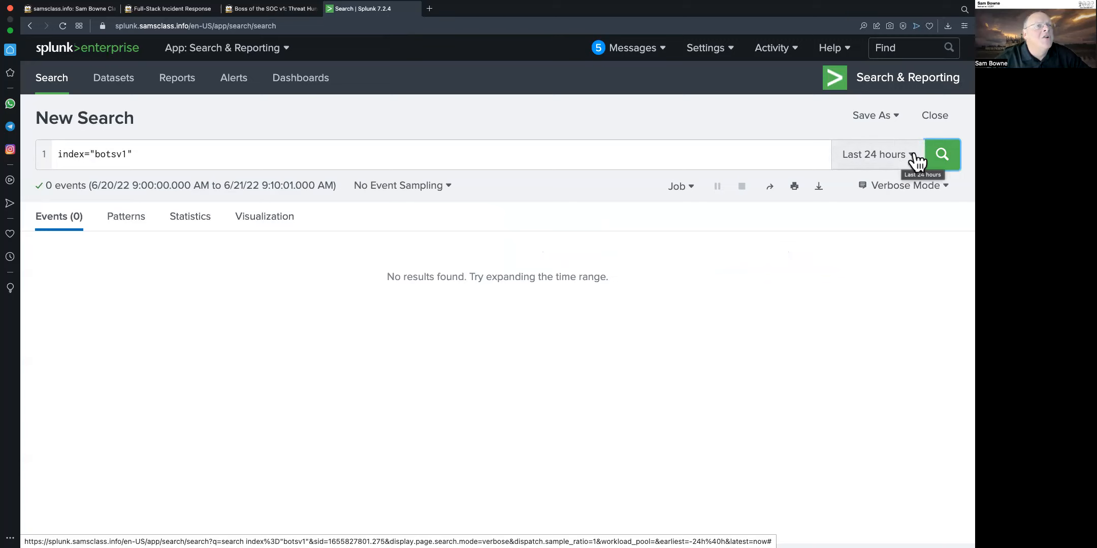
Set the search time range to All time and the event sampling to 1 : 100
left_click(911, 162)
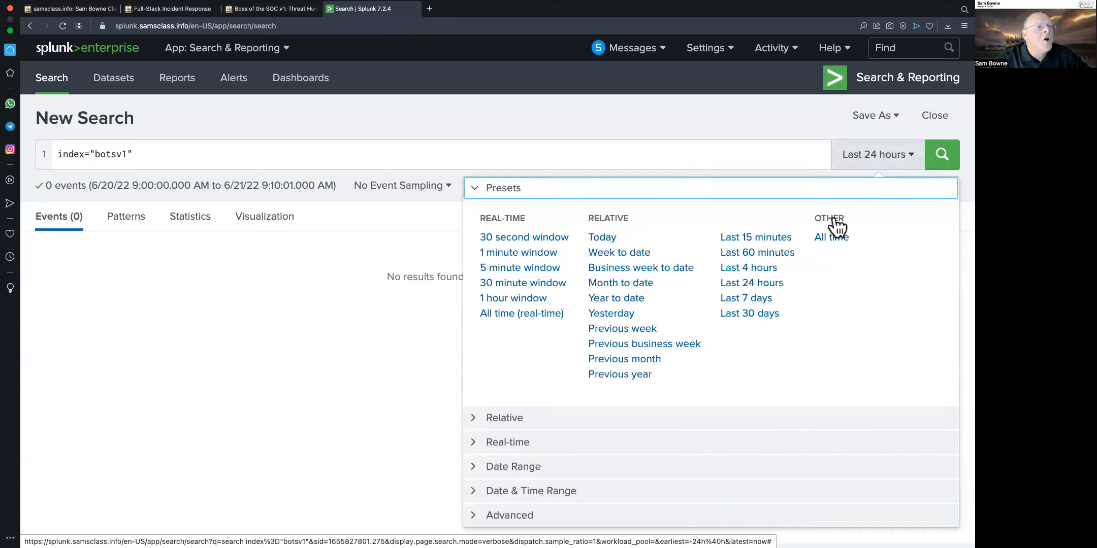
left_click(831, 239)
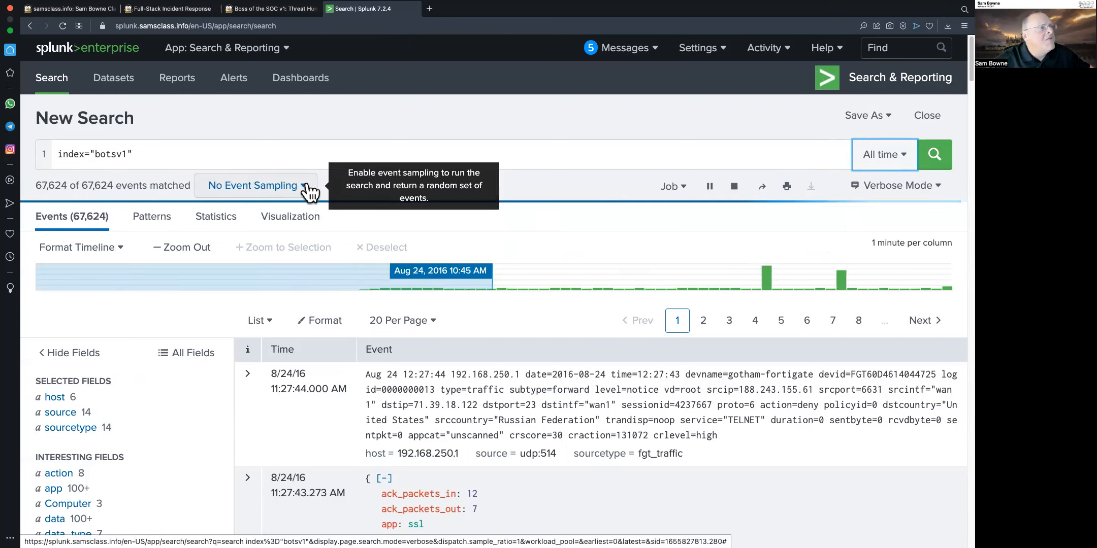
left_click(307, 187)
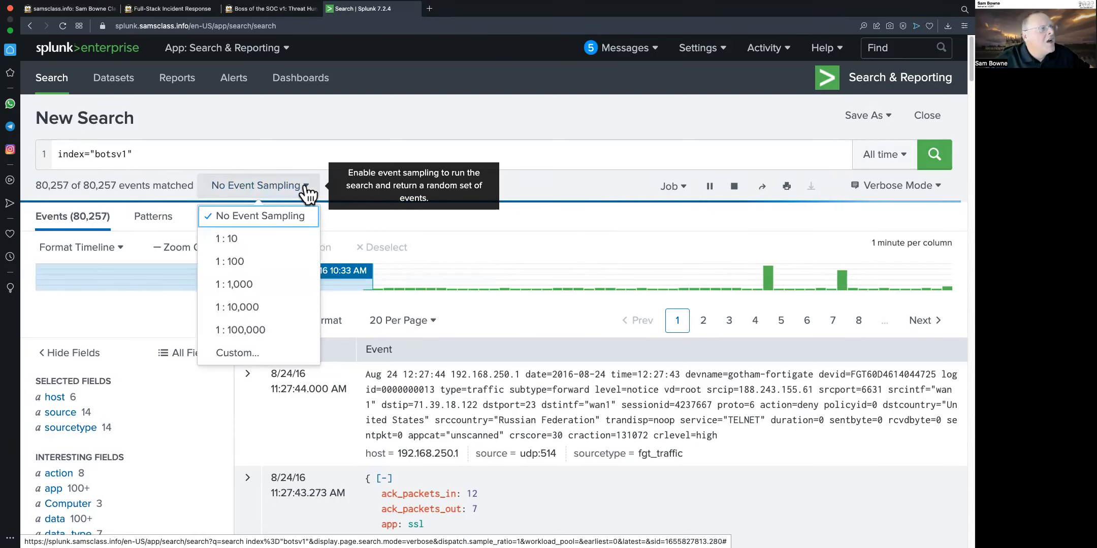
left_click(252, 265)
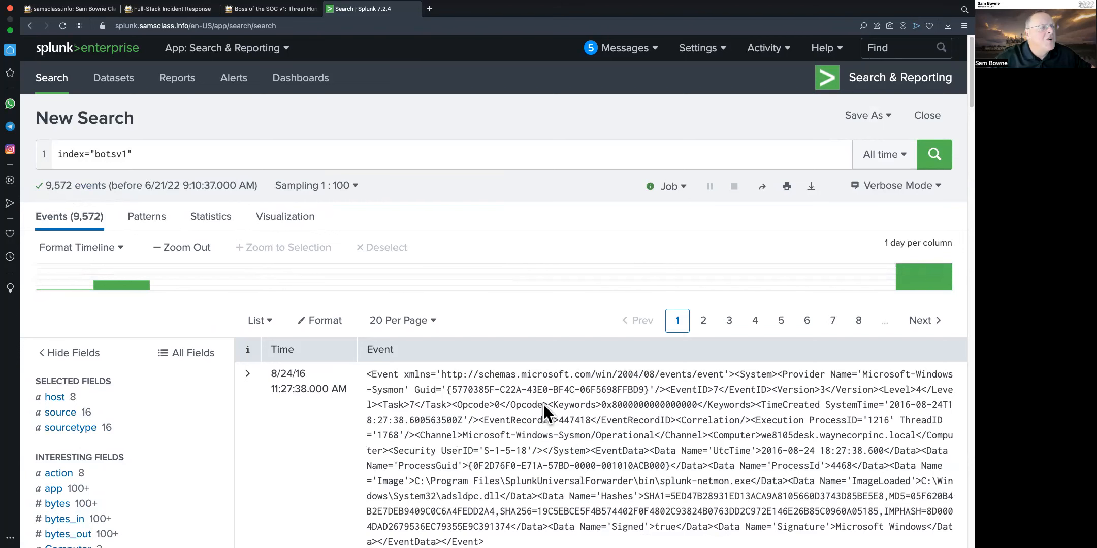
Open the top values summary for the sourcetype field
scroll(542, 404, "down", 3)
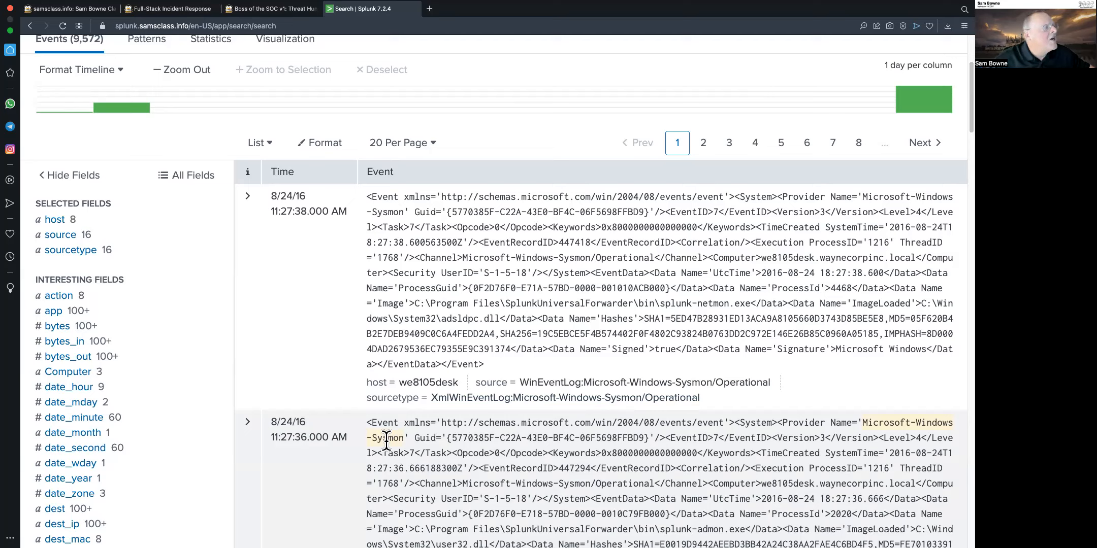
left_click(52, 236)
left_click(52, 252)
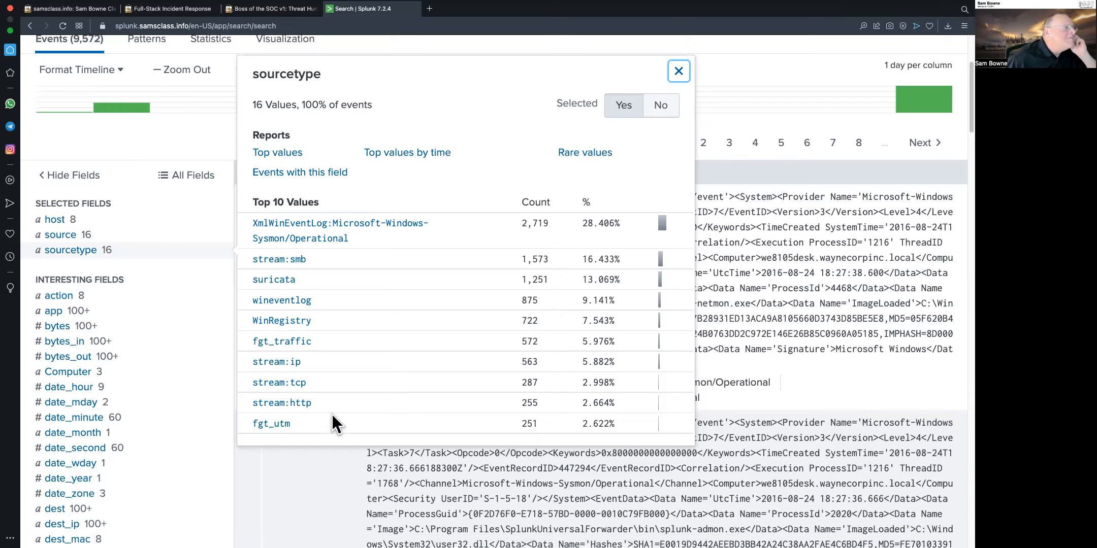
Read the tutorial's sections on viewing sourcetypes and stream:http events
left_click(264, 13)
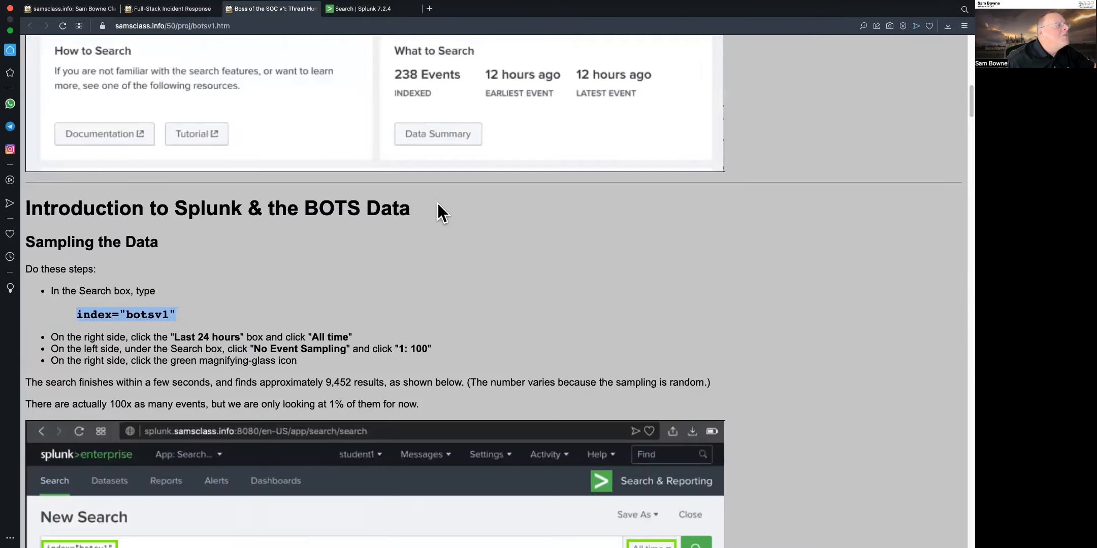
scroll(671, 377, "down", 10)
scroll(673, 380, "down", 6)
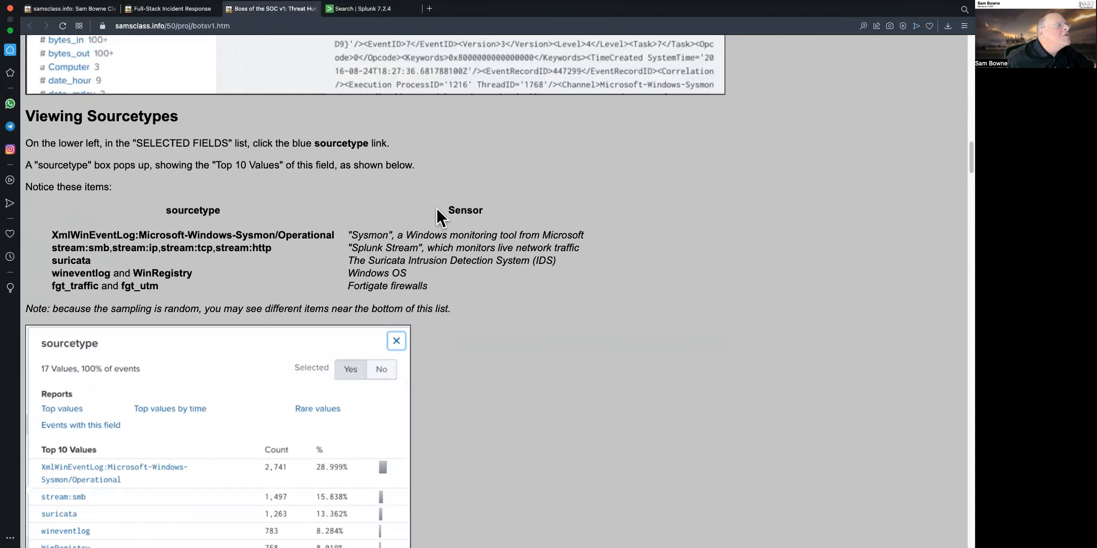
scroll(561, 373, "down", 7)
scroll(561, 374, "down", 2)
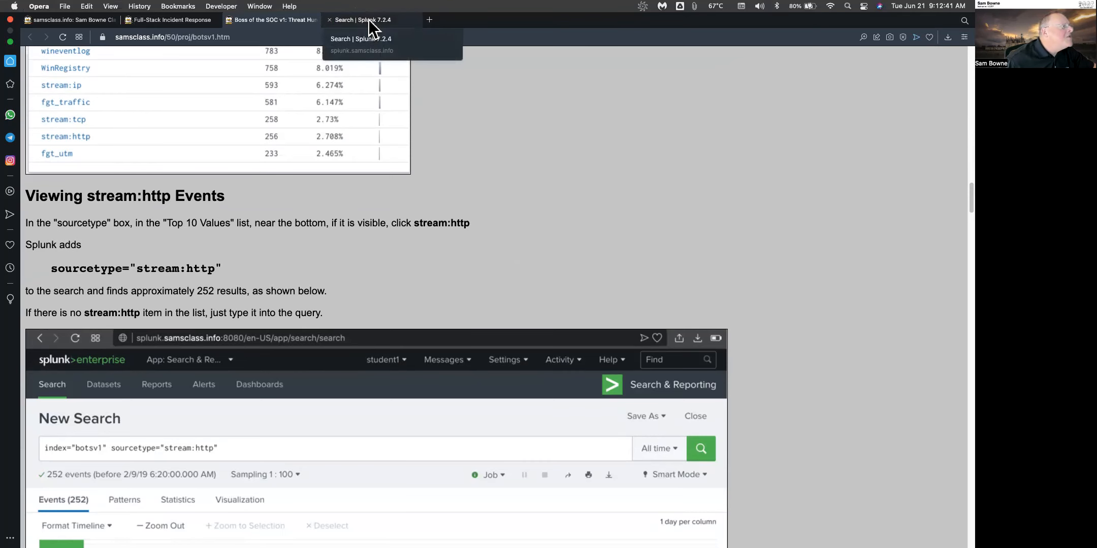
left_click(369, 20)
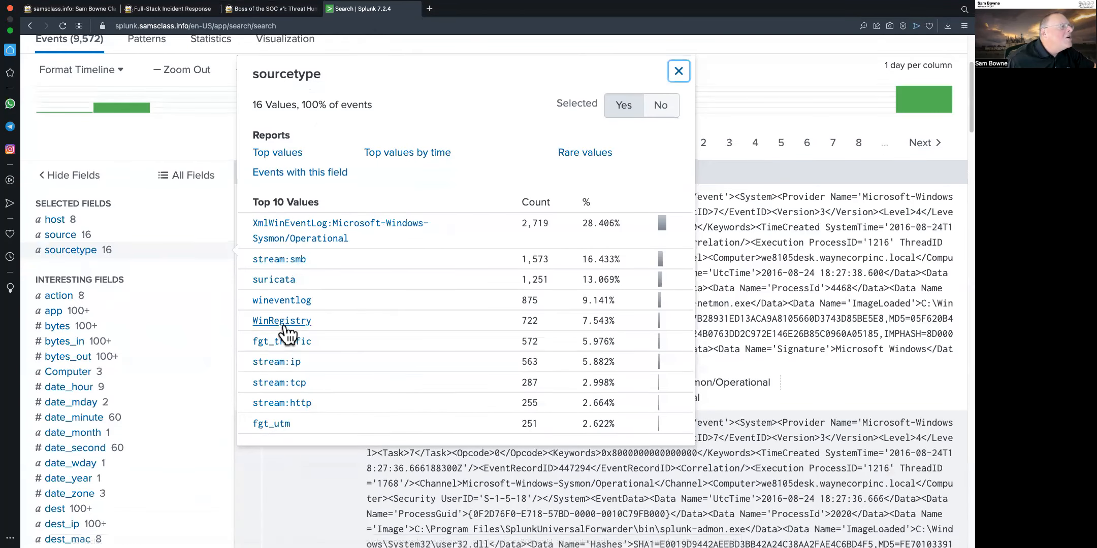
Filter the search to sourcetype="stream:http" by choosing stream:http from the sourcetype values
left_click(288, 403)
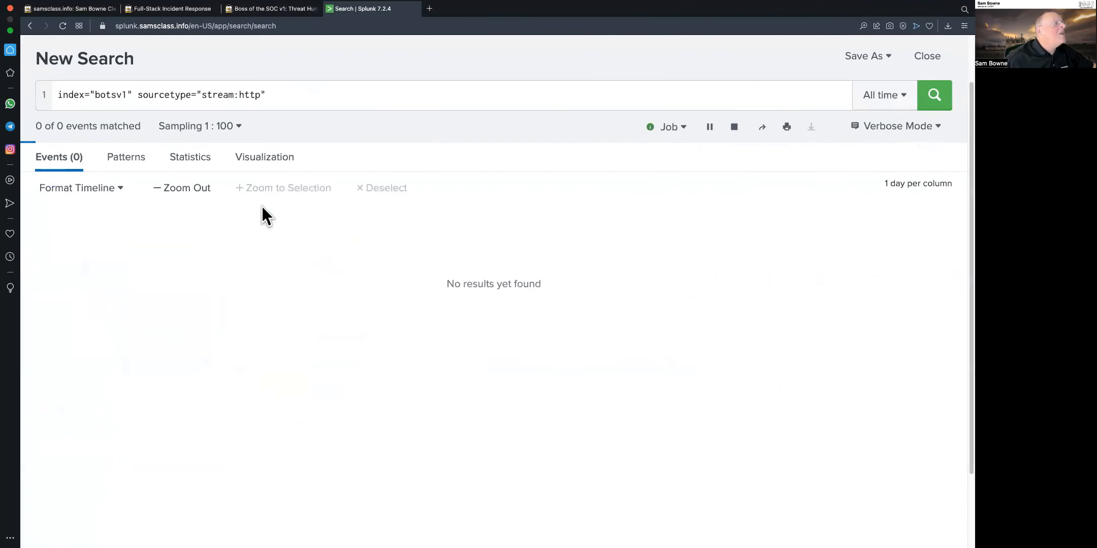
left_click_drag(269, 95, 57, 95)
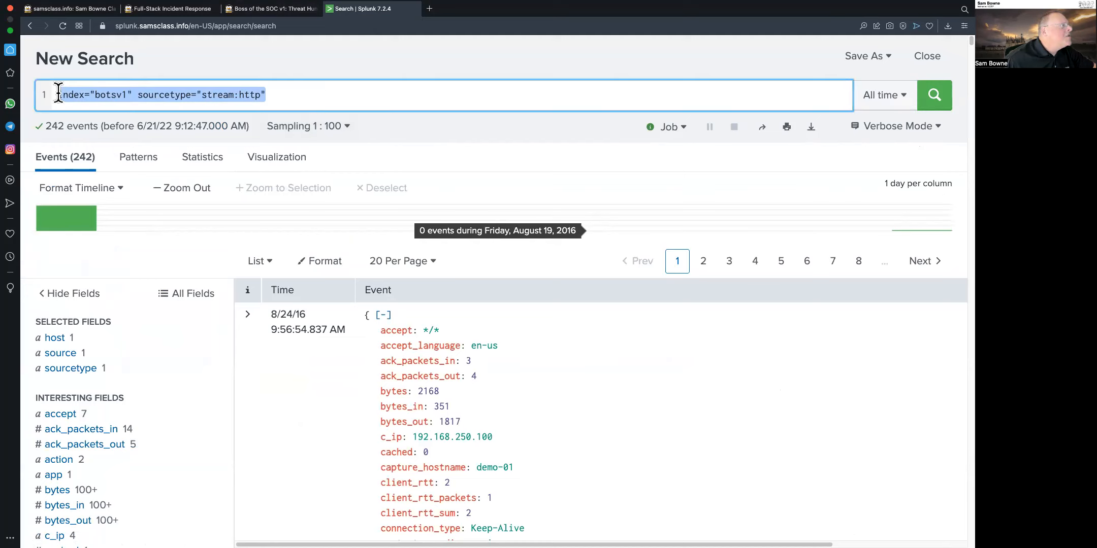
left_click(285, 97)
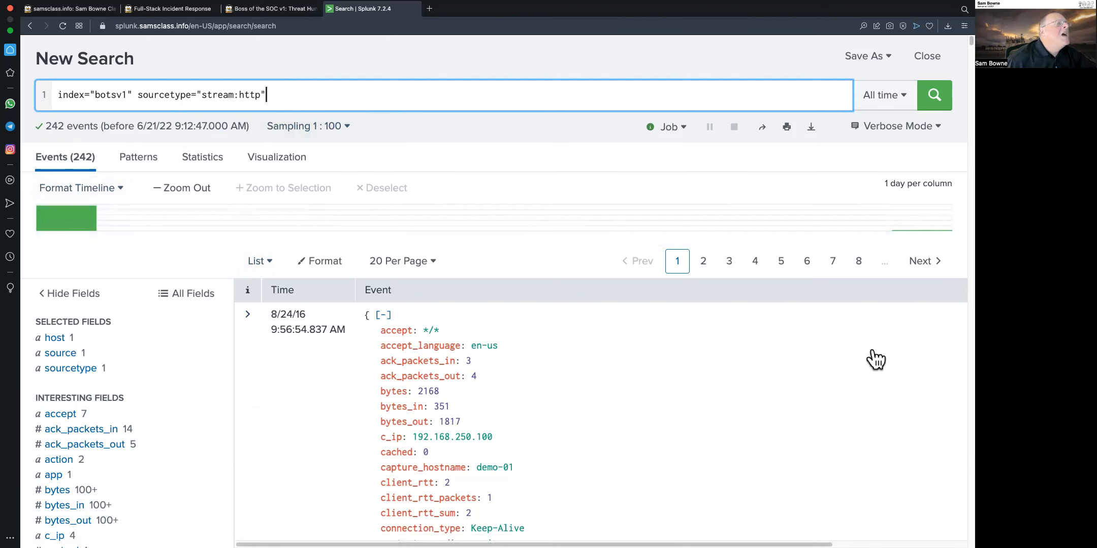
Examine the parsed fields of the first stream:http event
scroll(610, 390, "down", 5)
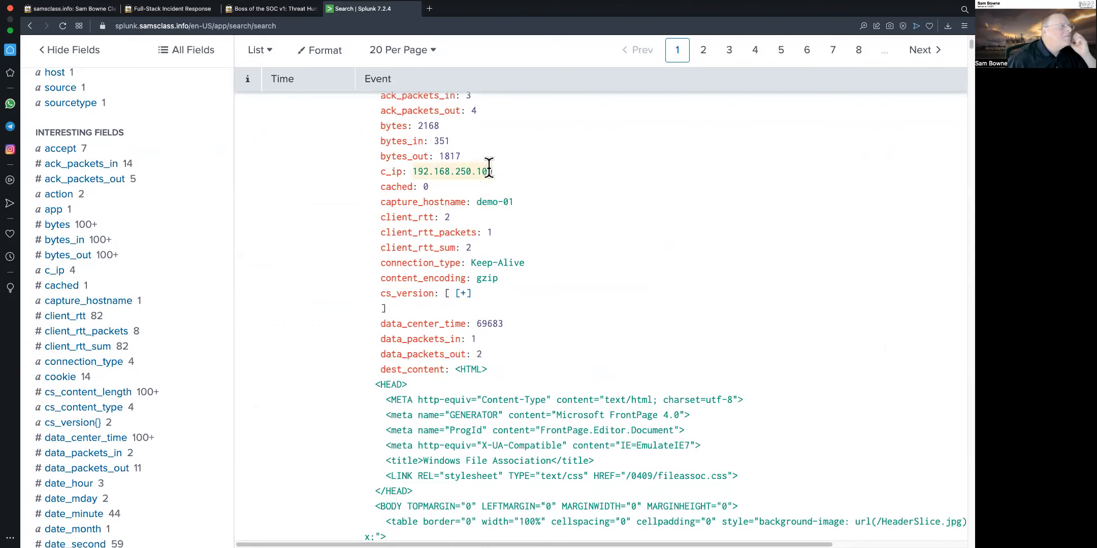
scroll(615, 205, "up", 1)
scroll(615, 207, "up", 1)
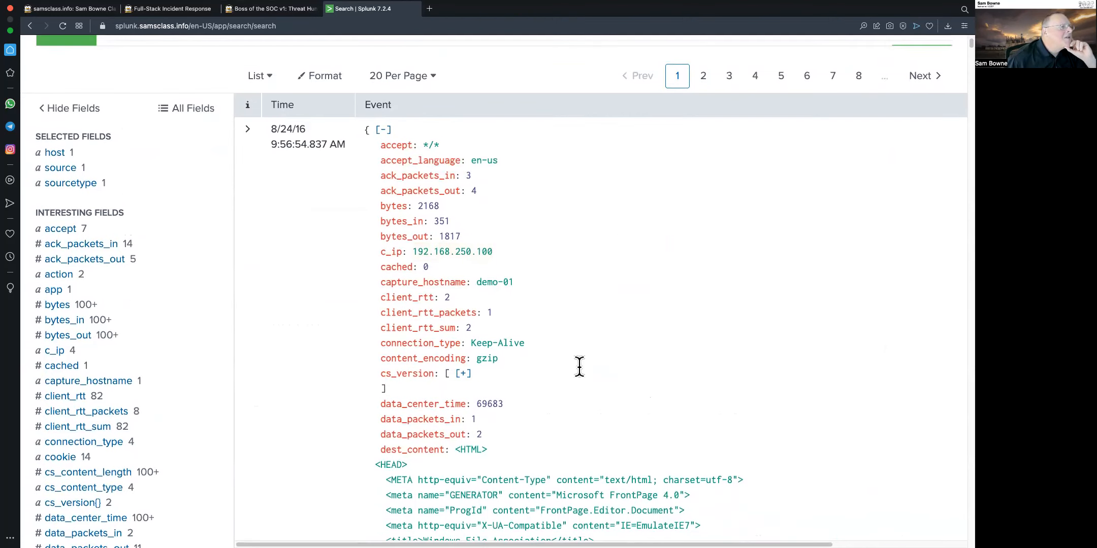
scroll(577, 367, "down", 3)
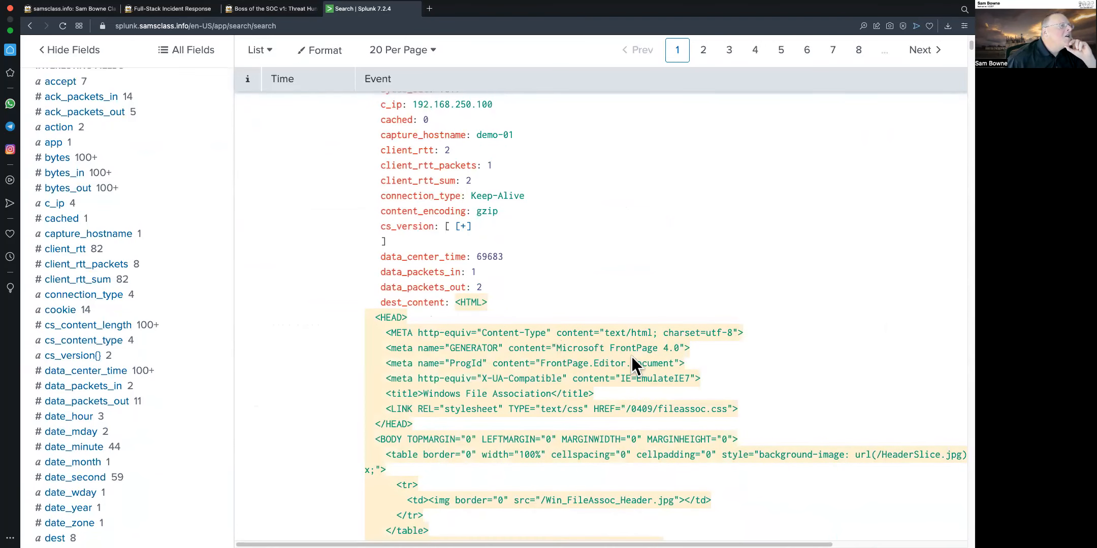
scroll(632, 355, "down", 5)
scroll(632, 356, "down", 15)
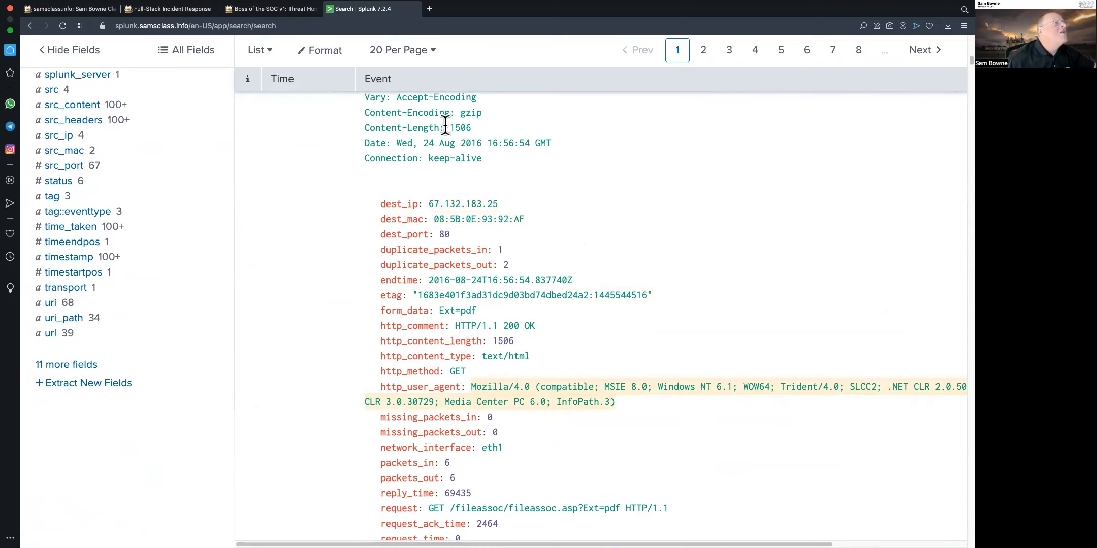
Read the tutorial's sections on stream:http events and viewing HTTP events for imreallynotbatman.com
left_click(271, 9)
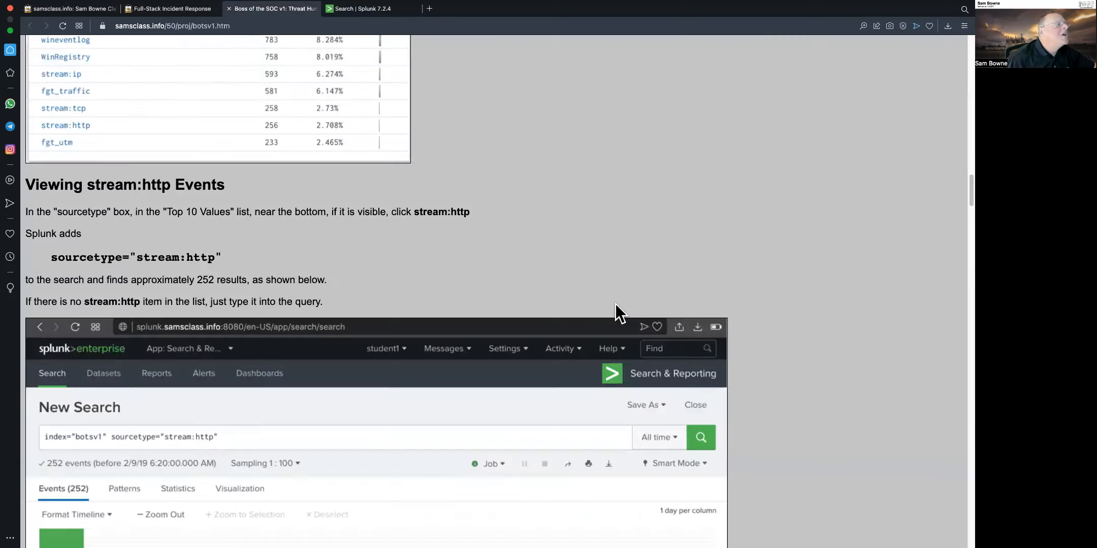
scroll(701, 348, "down", 5)
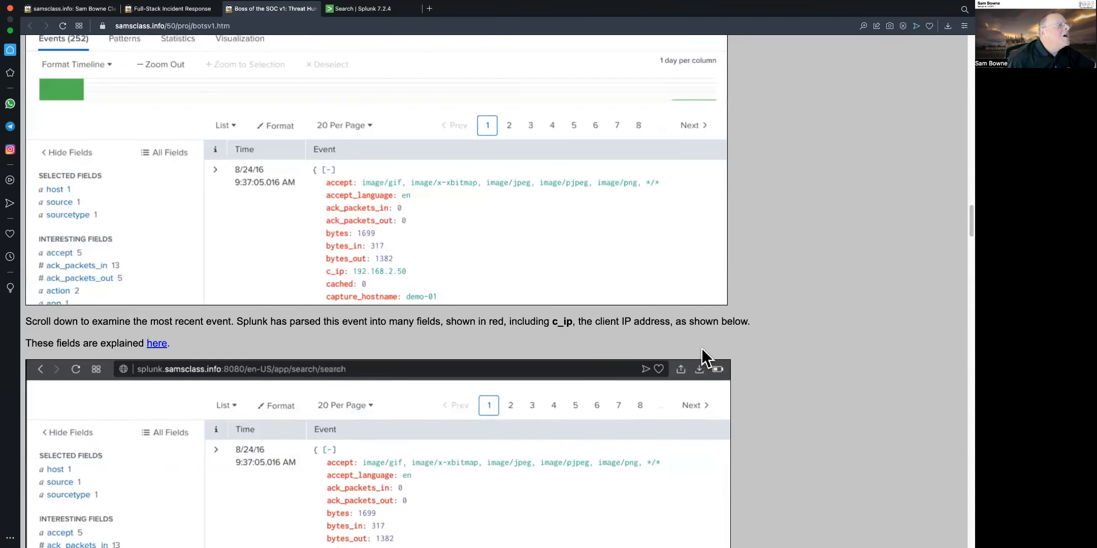
scroll(705, 349, "down", 8)
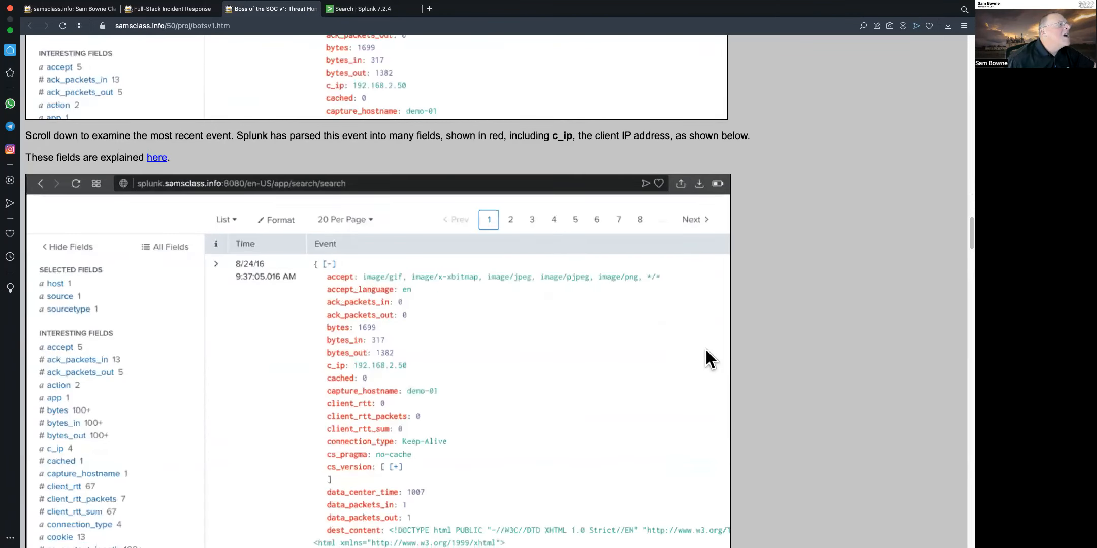
scroll(706, 349, "down", 3)
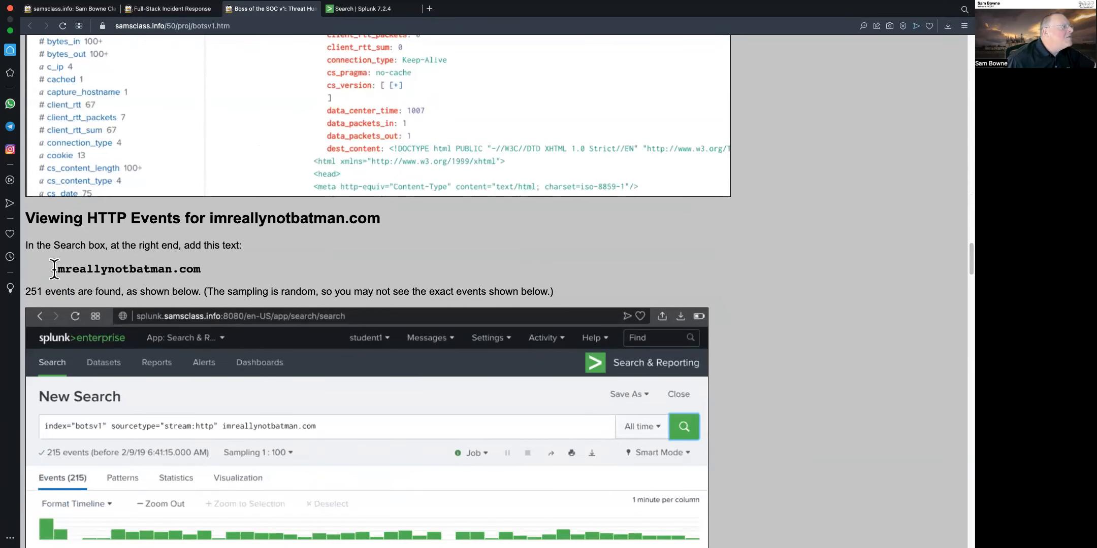
Copy the text imreallynotbatman.com from the tutorial
left_click_drag(55, 268, 203, 268)
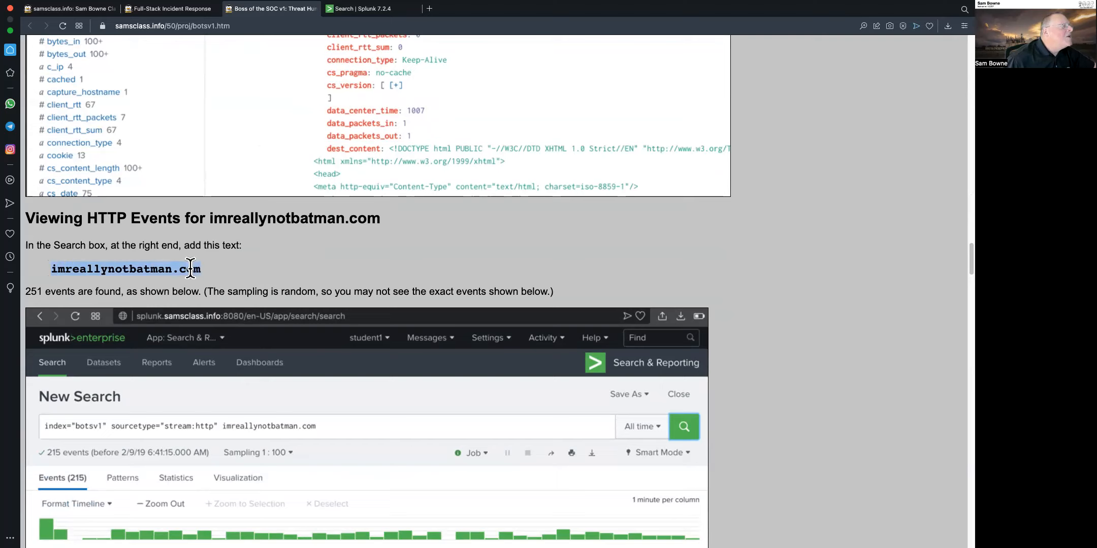
right_click(190, 269)
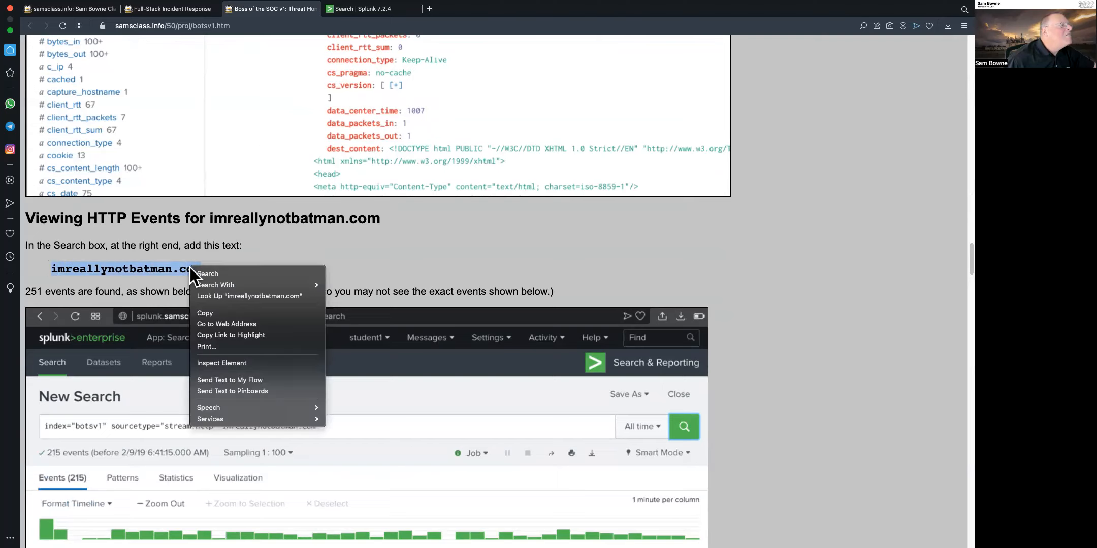
left_click(210, 313)
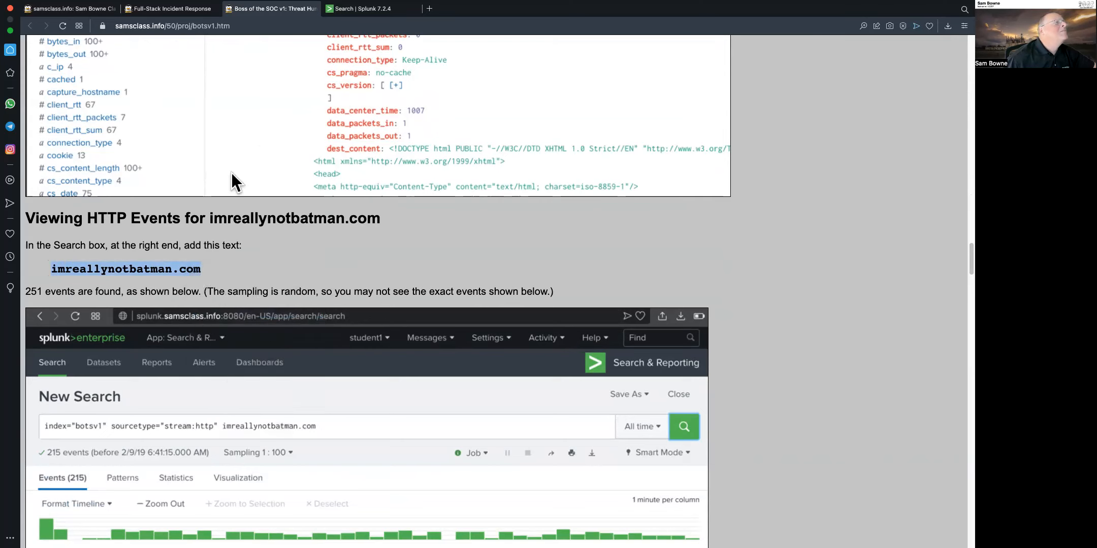
Append imreallynotbatman.com to the end of the search query and run the search
left_click(366, 12)
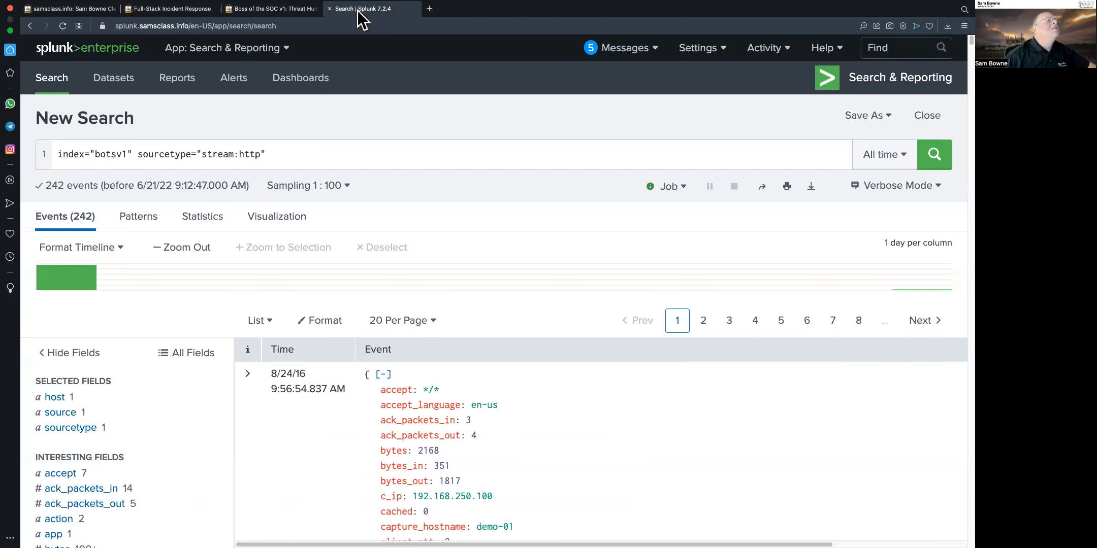
left_click(279, 155)
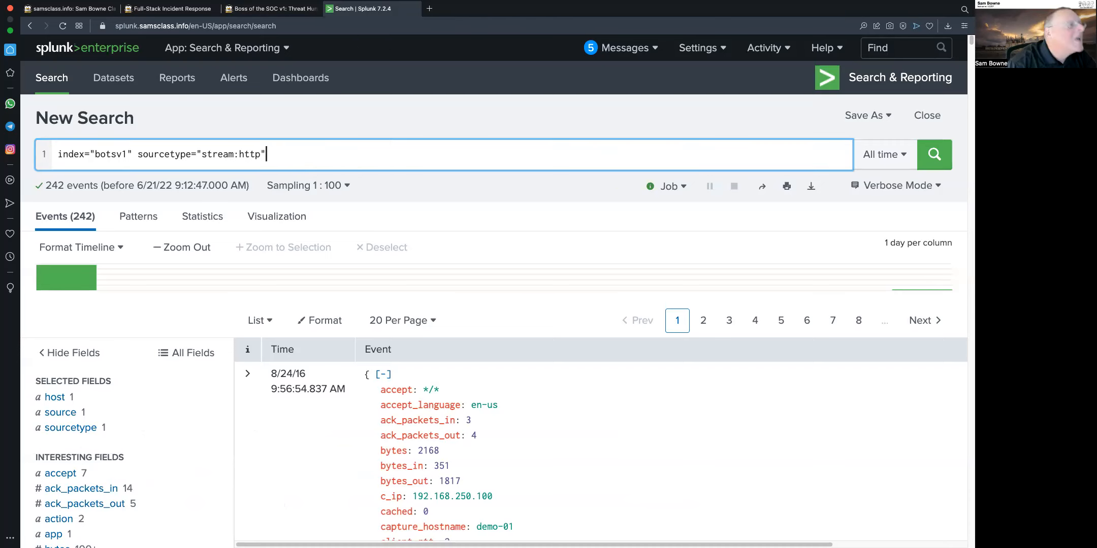
key("super+v")
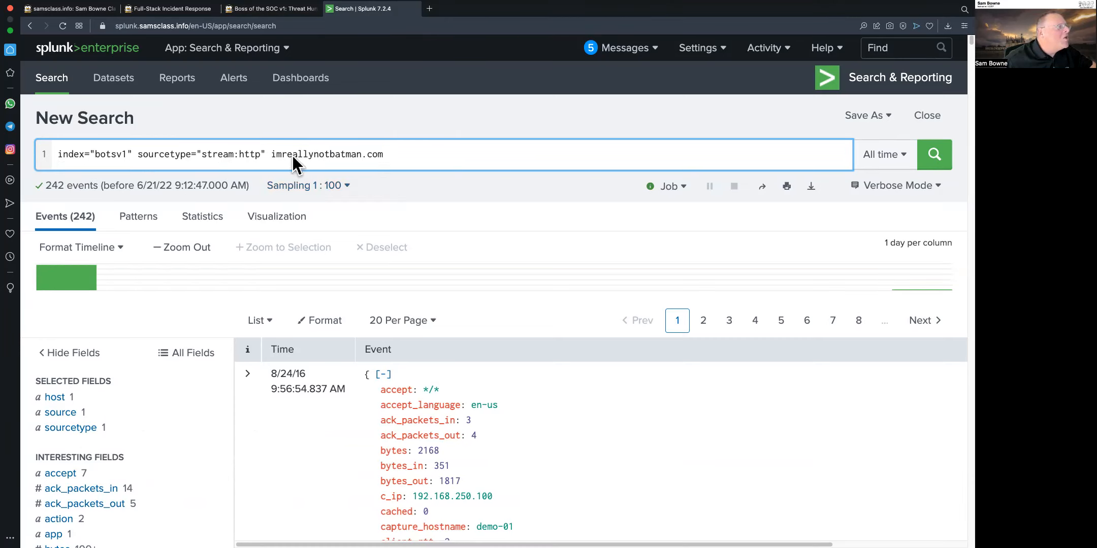
left_click(939, 150)
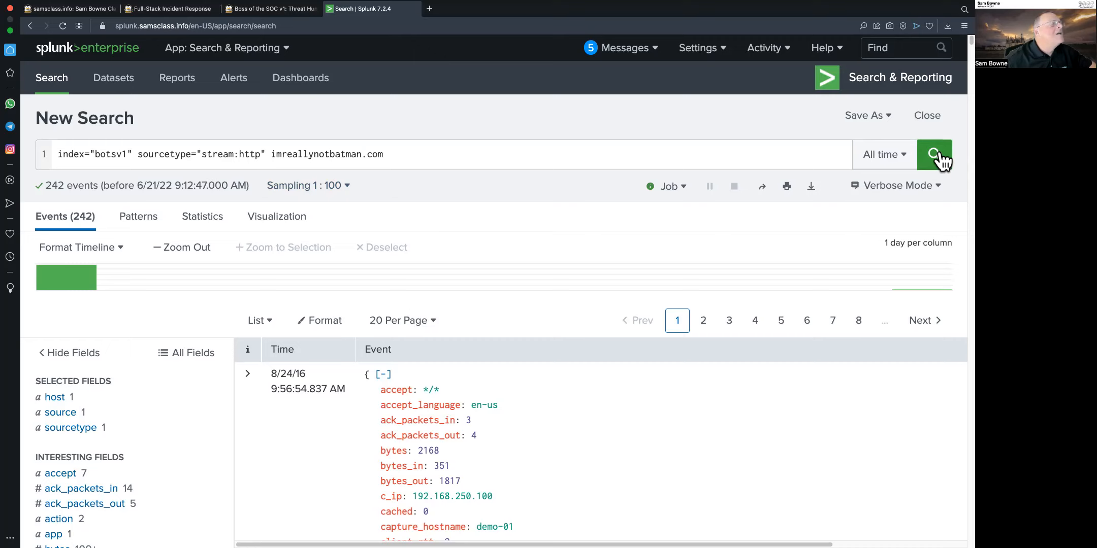
left_click(939, 158)
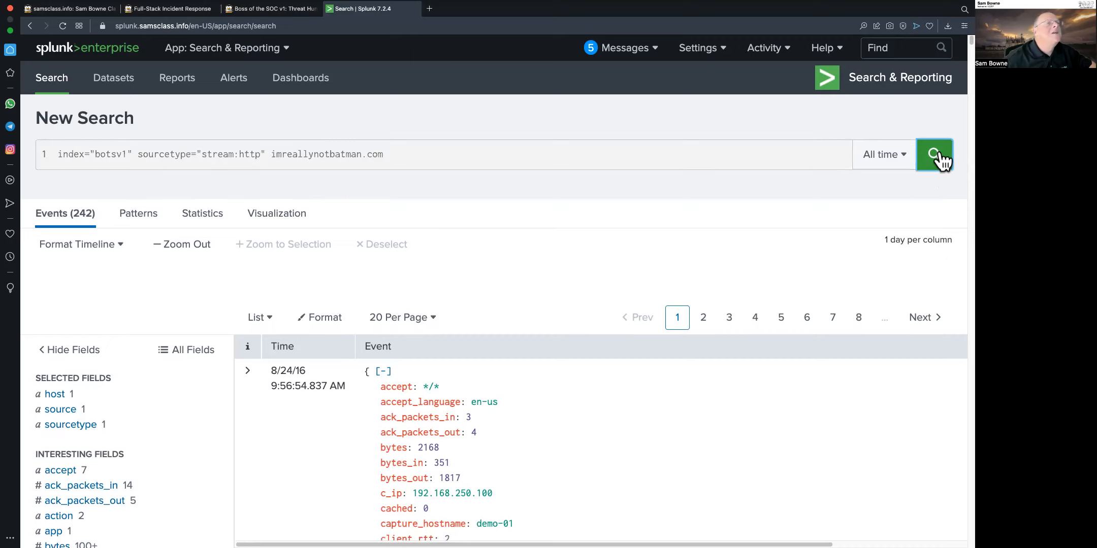
left_click(92, 213)
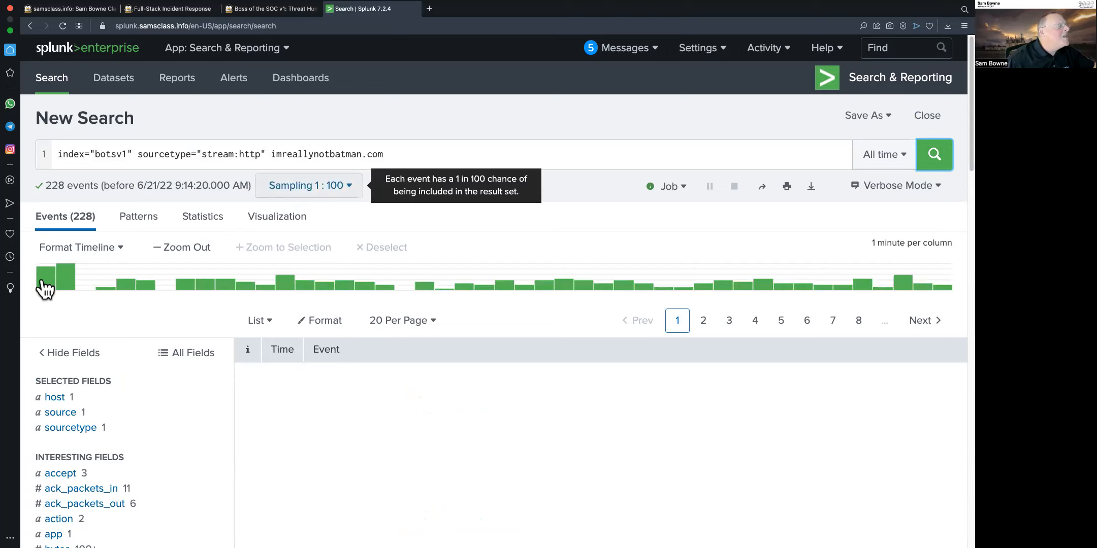
mouse_move(63, 288)
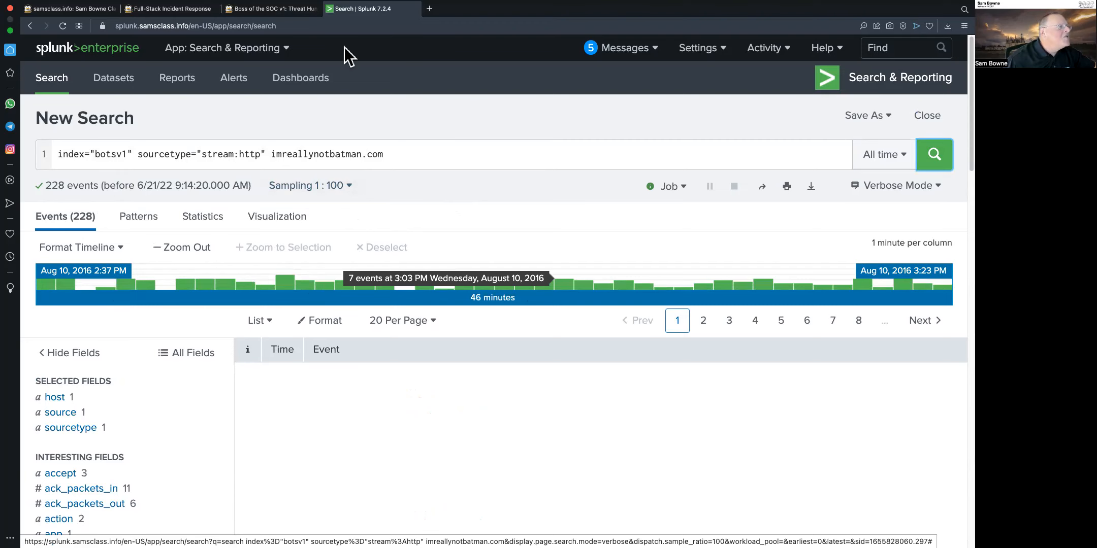
Read the tutorial's notes on attack URLs and the Level 1 attack server questions
left_click(272, 8)
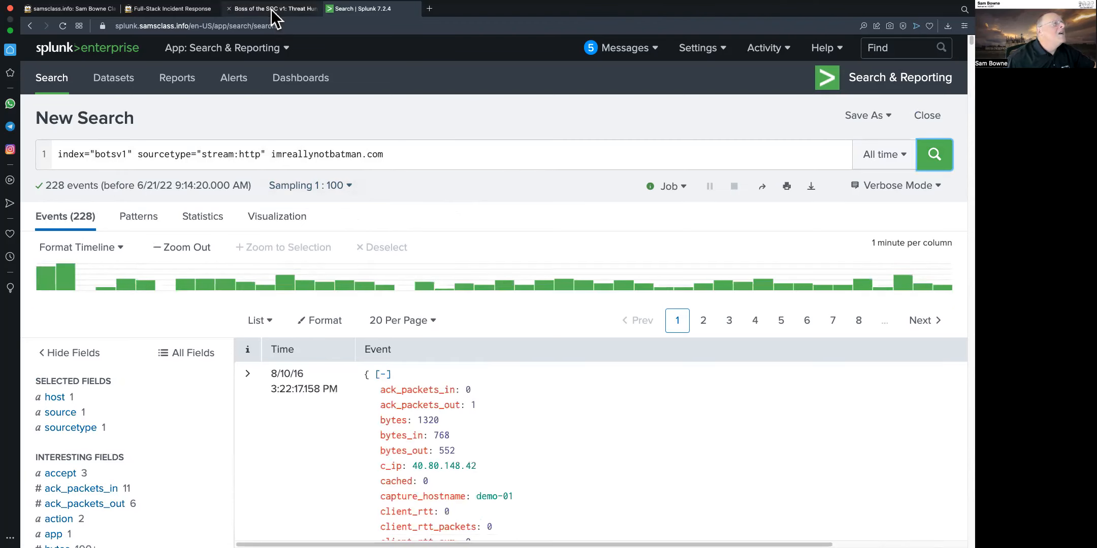
scroll(786, 364, "down", 15)
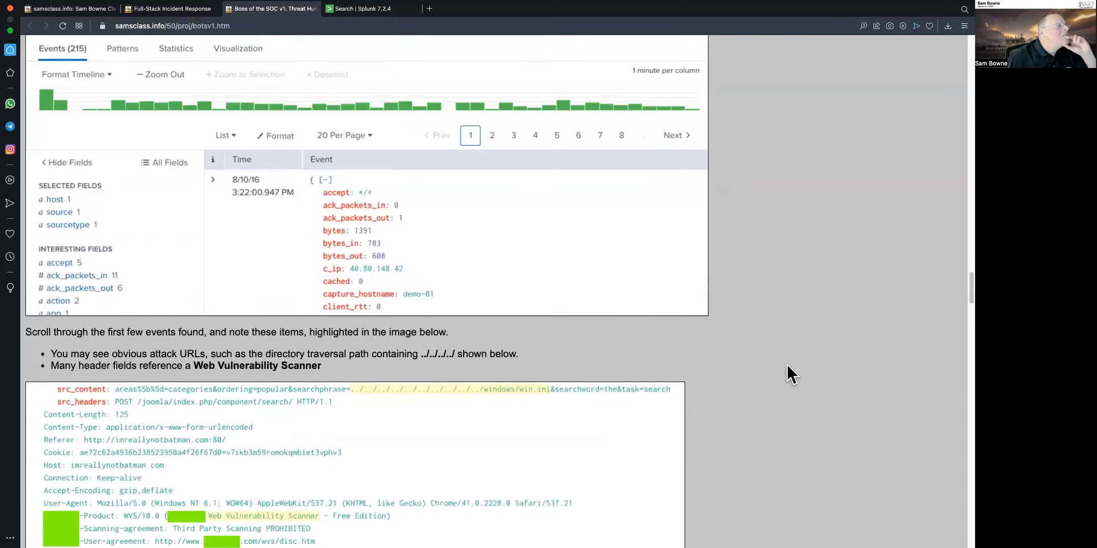
scroll(786, 364, "down", 3)
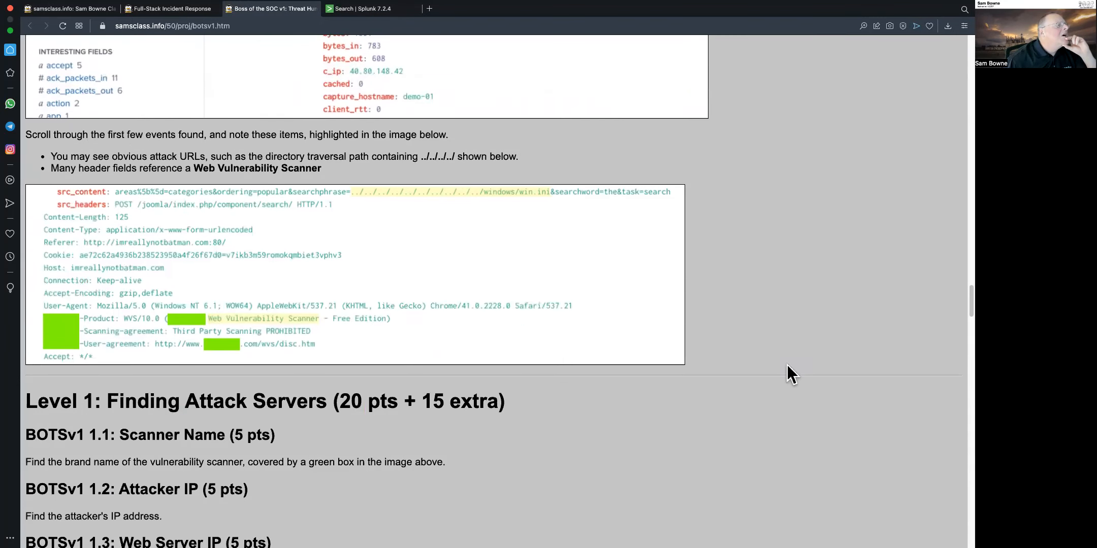
Scroll through the first imreallynotbatman.com event, examining its HTTP headers and parsed fields
left_click(363, 10)
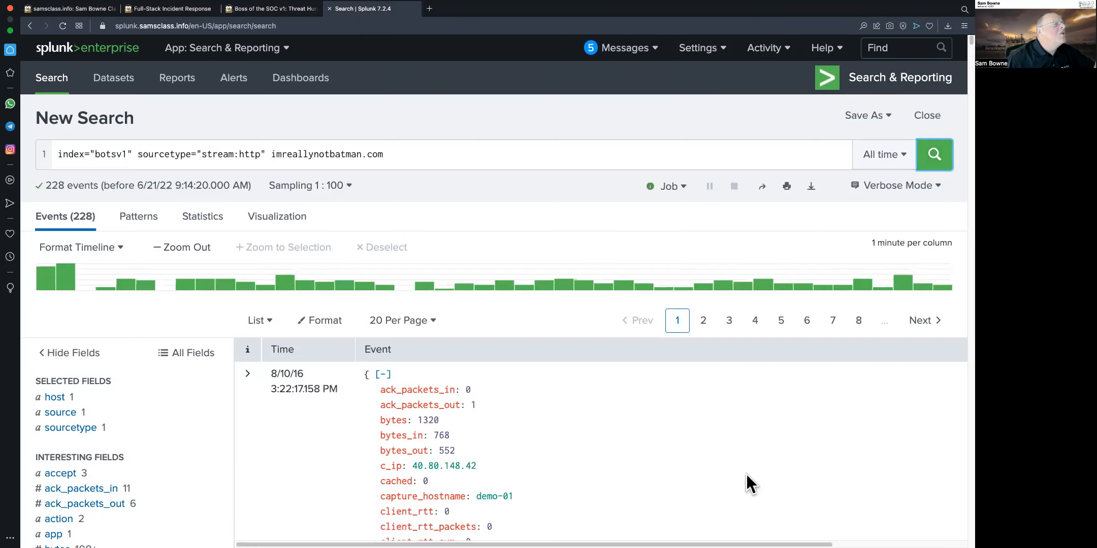
scroll(714, 361, "down", 7)
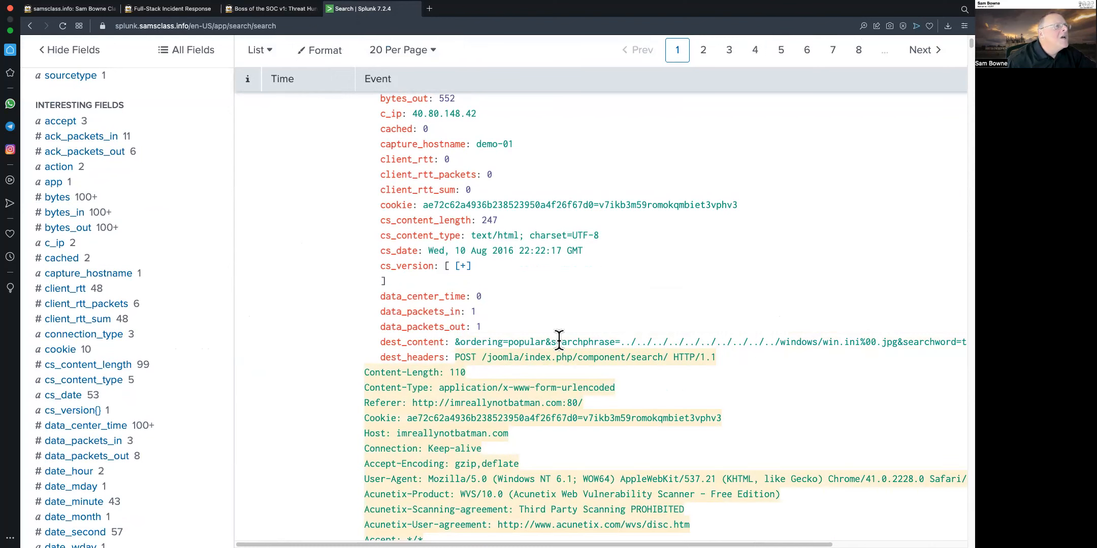
scroll(819, 333, "down", 10)
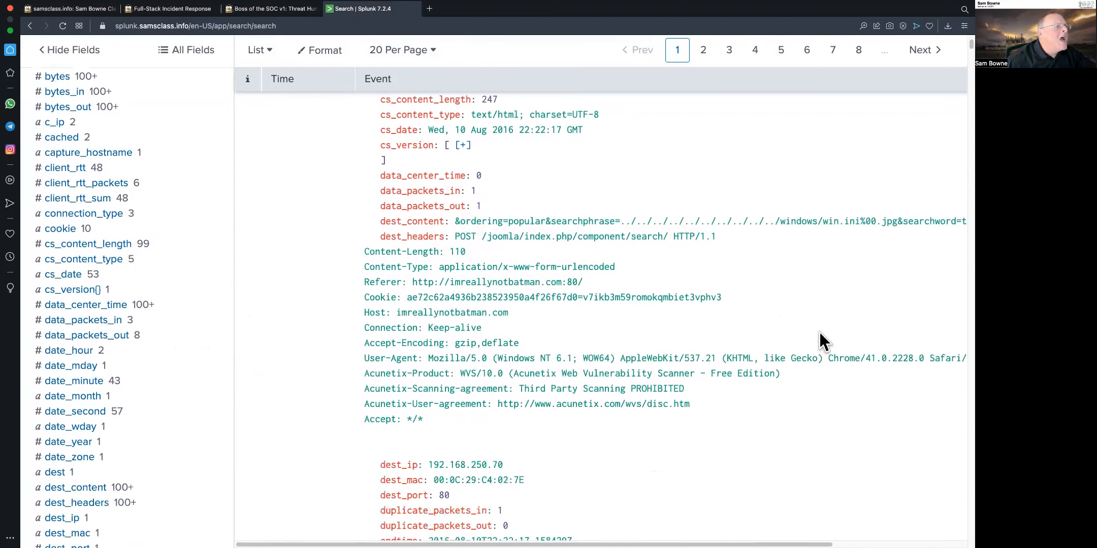
scroll(820, 332, "down", 2)
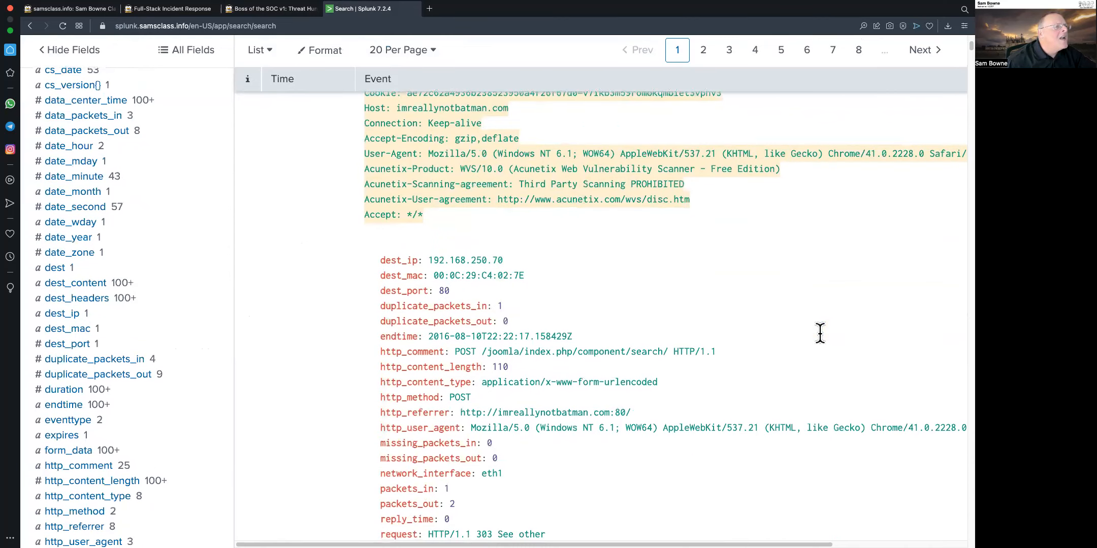
scroll(819, 332, "down", 2)
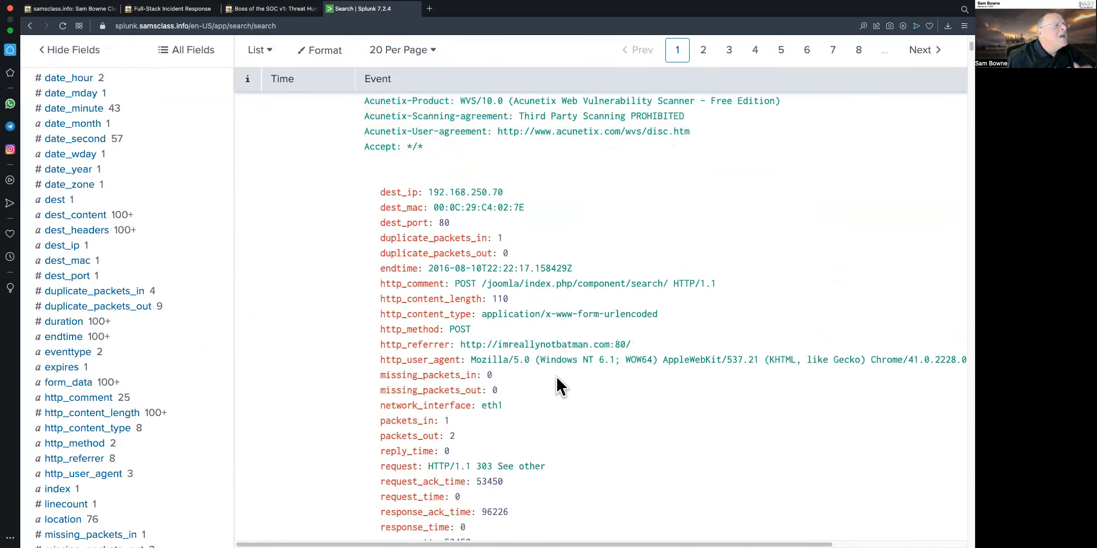
scroll(662, 384, "down", 10)
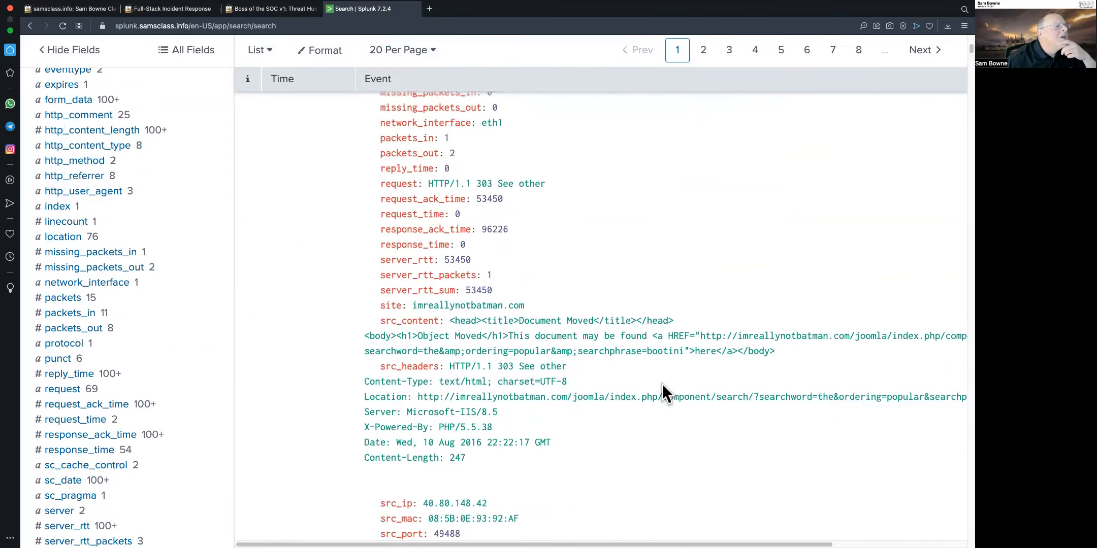
scroll(662, 384, "down", 2)
scroll(662, 383, "down", 10)
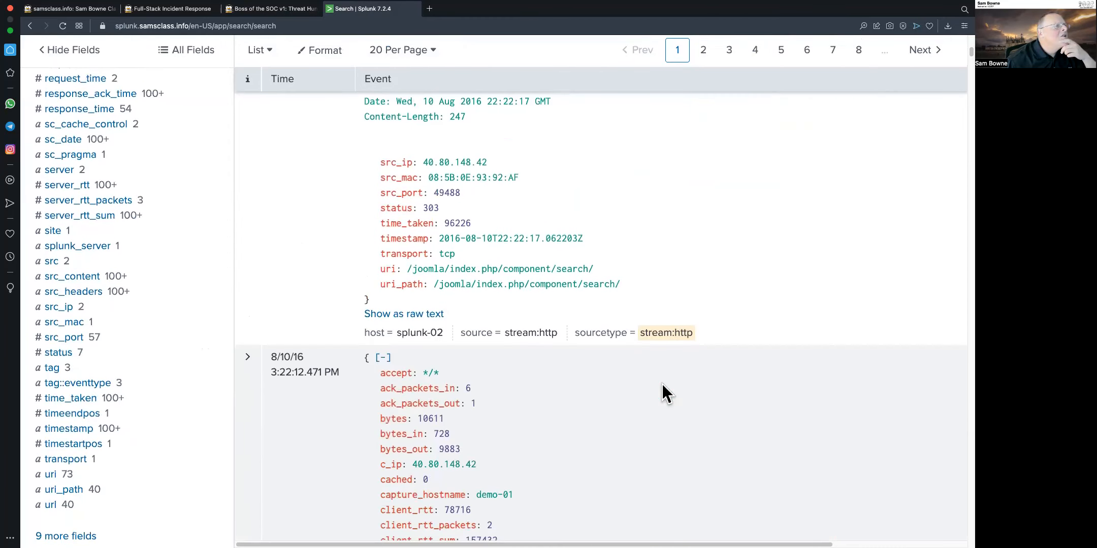
scroll(662, 384, "down", 10)
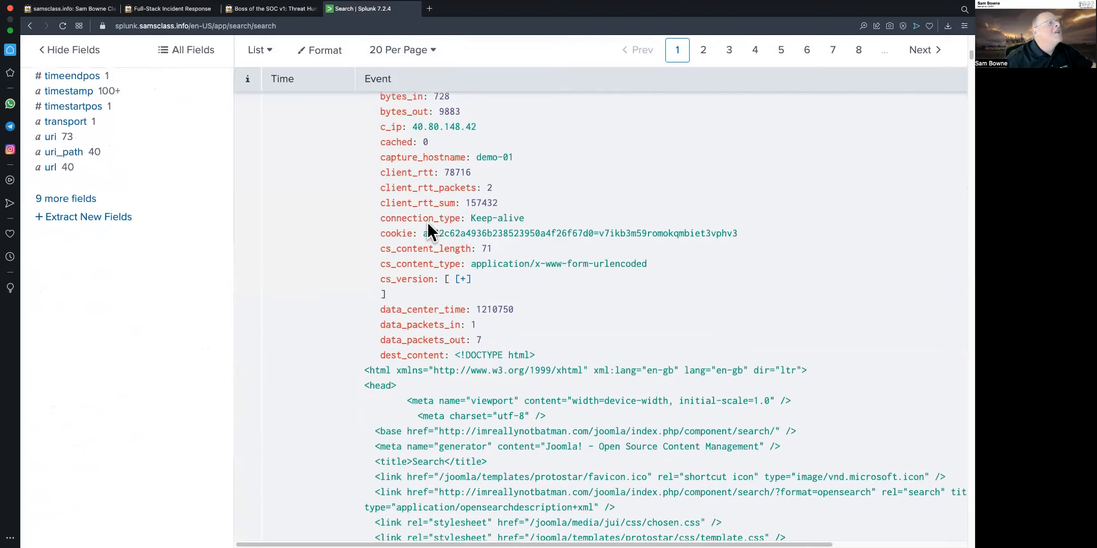
Set the search's sampling to No Event Sampling
scroll(664, 225, "up", 20)
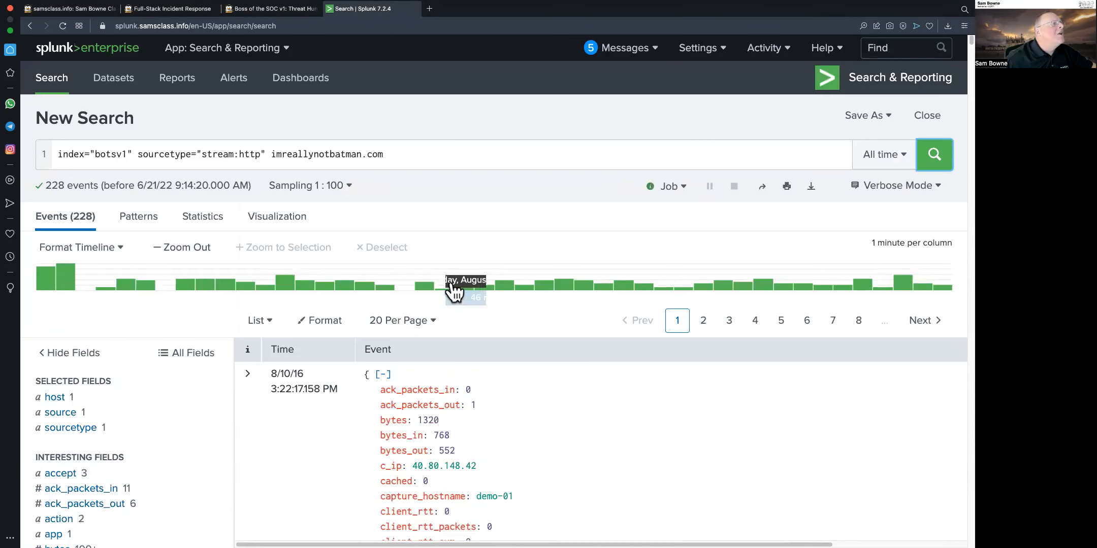
left_click(333, 190)
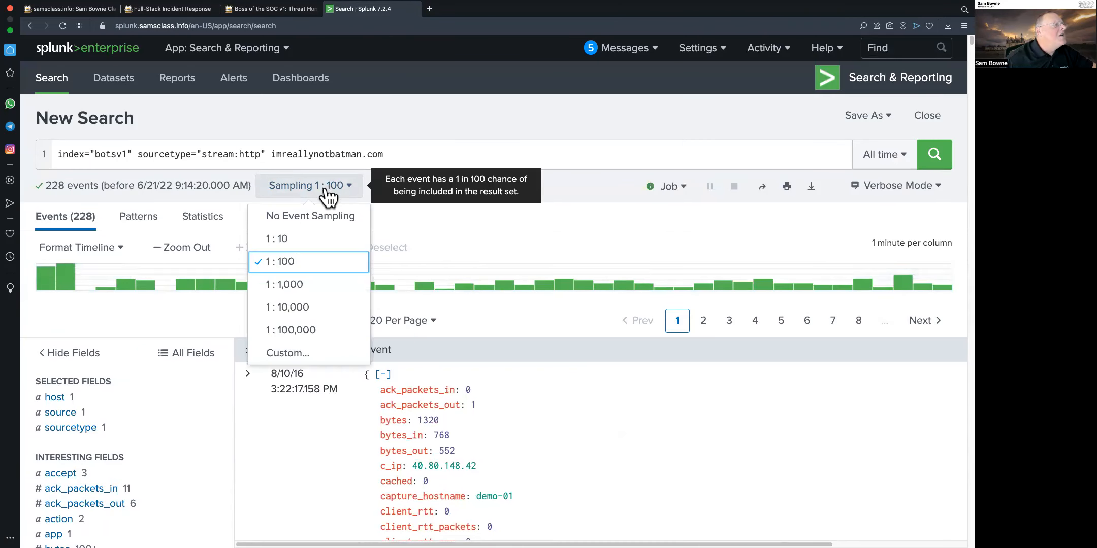
left_click(307, 220)
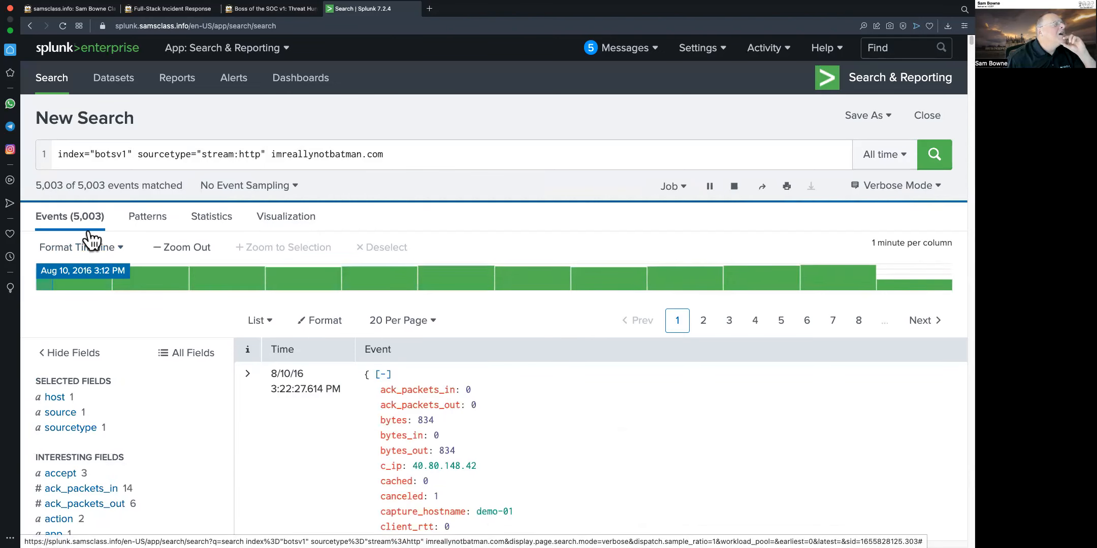
Reread the tutorial's imreallynotbatman.com section and the Level 1 questions
mouse_move(274, 3)
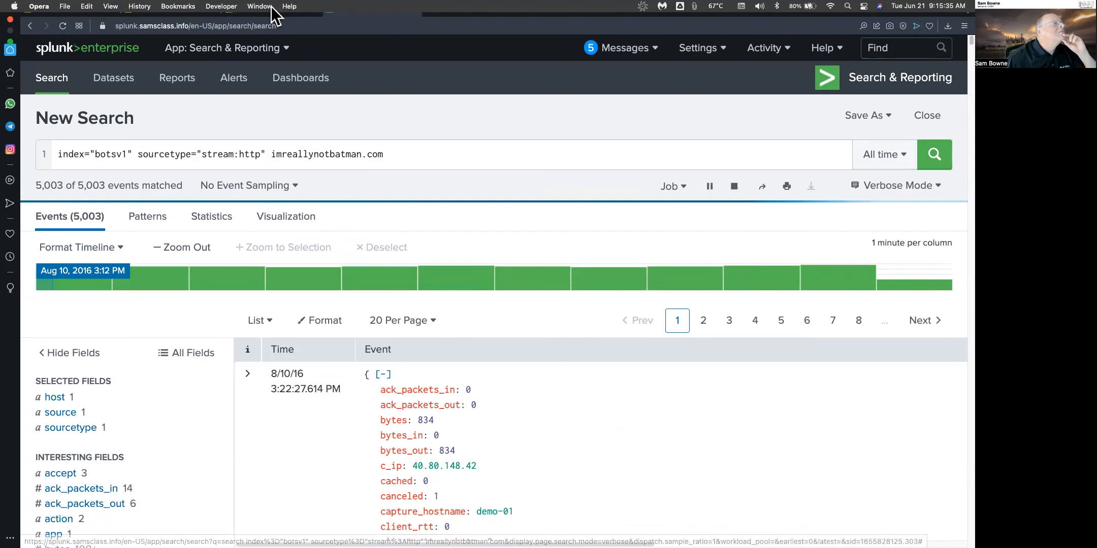
left_click(268, 21)
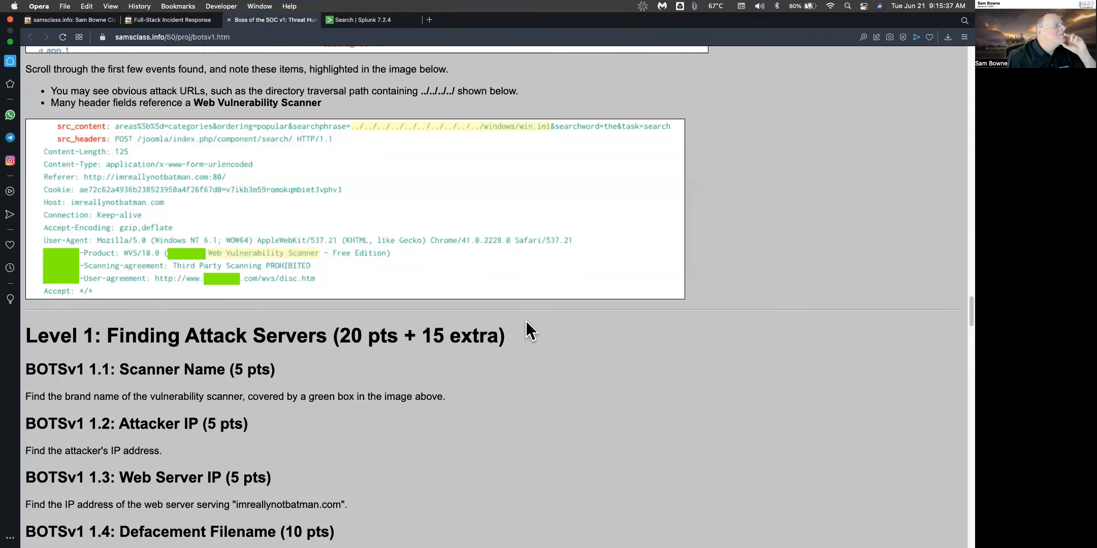
scroll(529, 327, "up", 5)
scroll(530, 328, "up", 7)
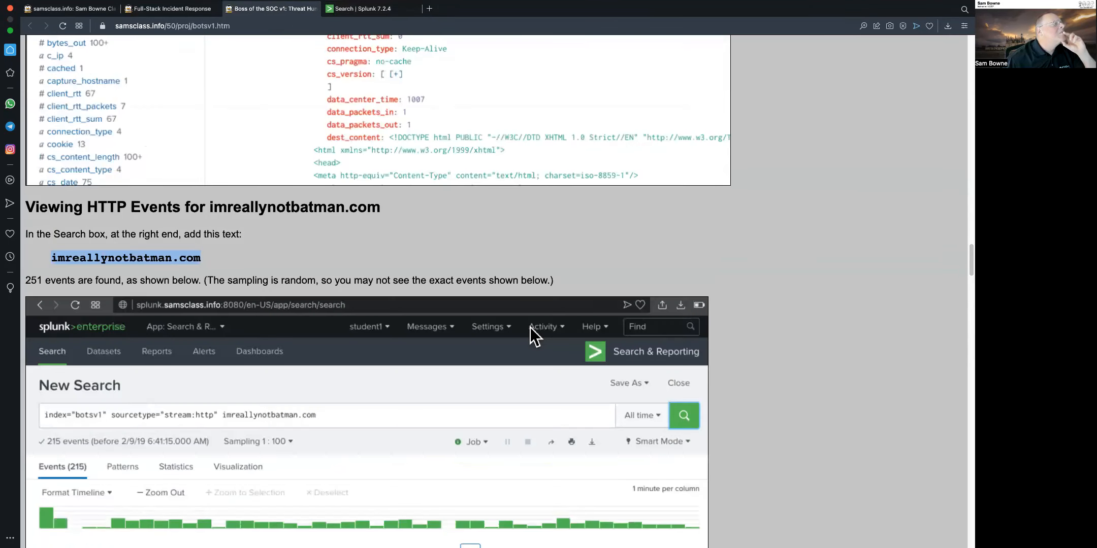
scroll(529, 328, "down", 12)
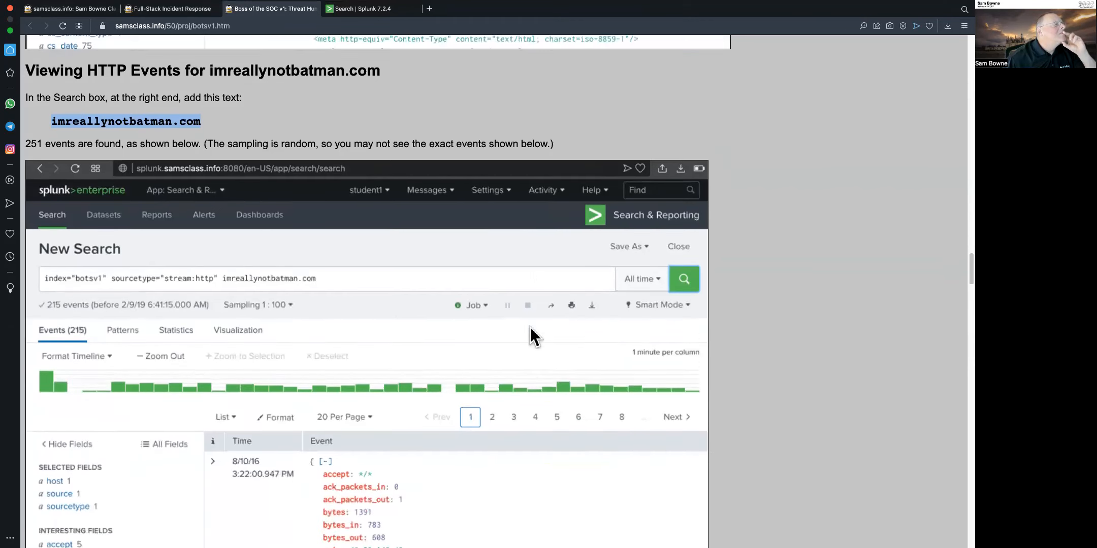
scroll(529, 335, "down", 4)
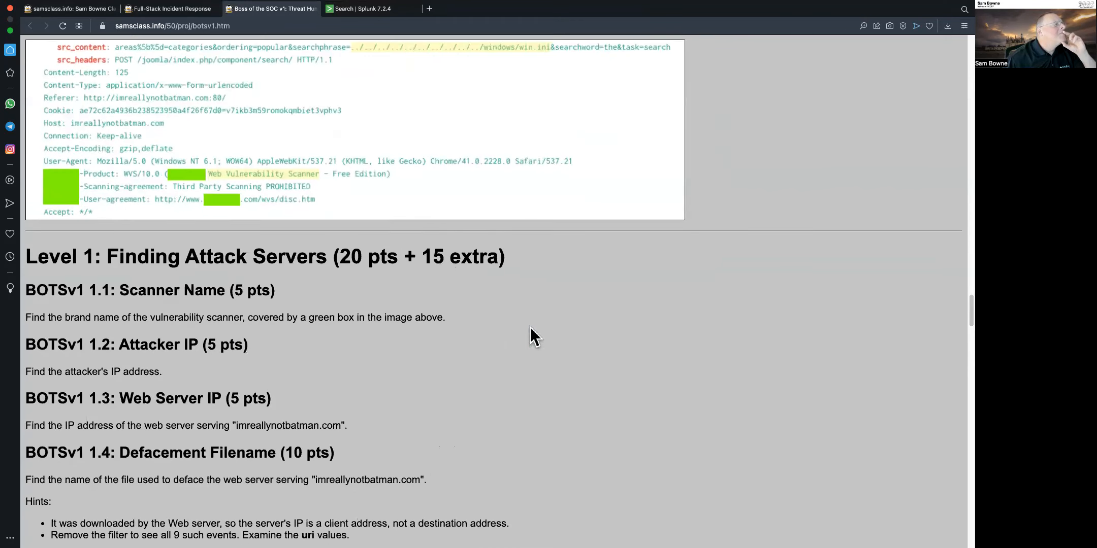
Scroll through the unsampled search results to examine the events
left_click(386, 8)
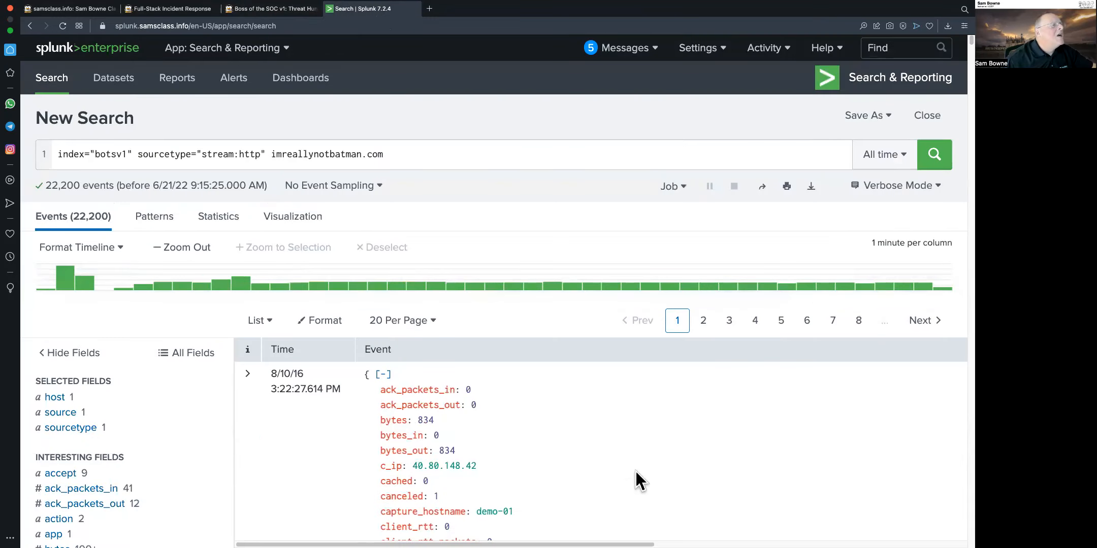
scroll(634, 471, "down", 5)
scroll(635, 471, "down", 15)
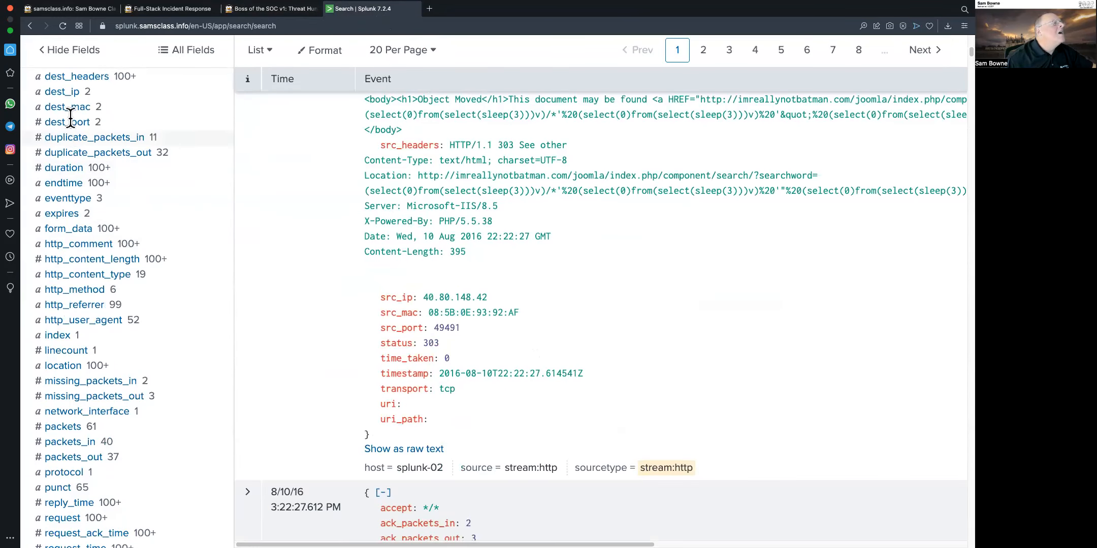
Scroll the field list and open the http_user_agent field's top values summary, then close it
scroll(126, 334, "up", 4)
scroll(126, 334, "up", 9)
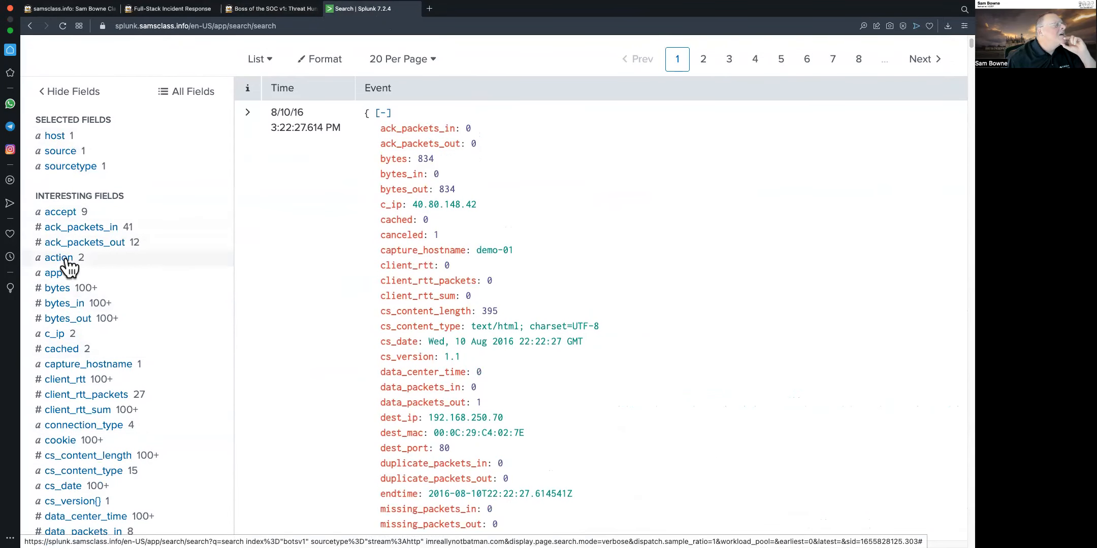
scroll(146, 454, "down", 7)
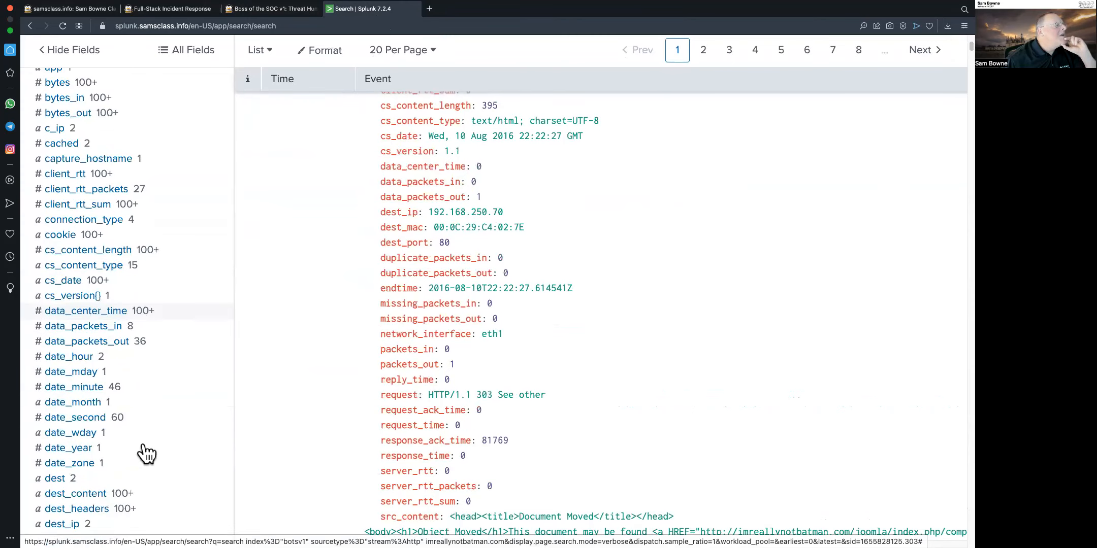
scroll(146, 454, "down", 3)
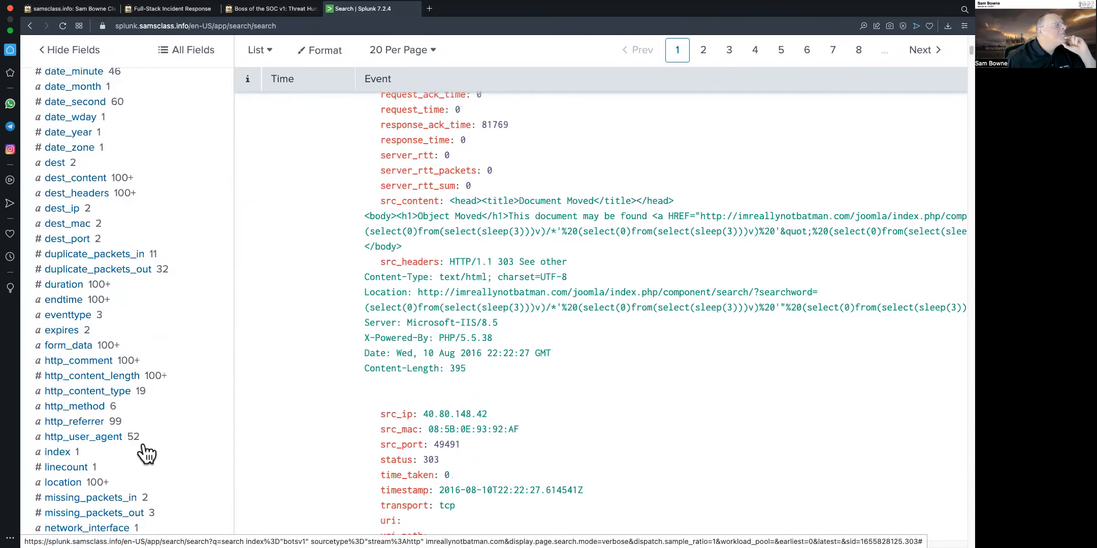
left_click(84, 437)
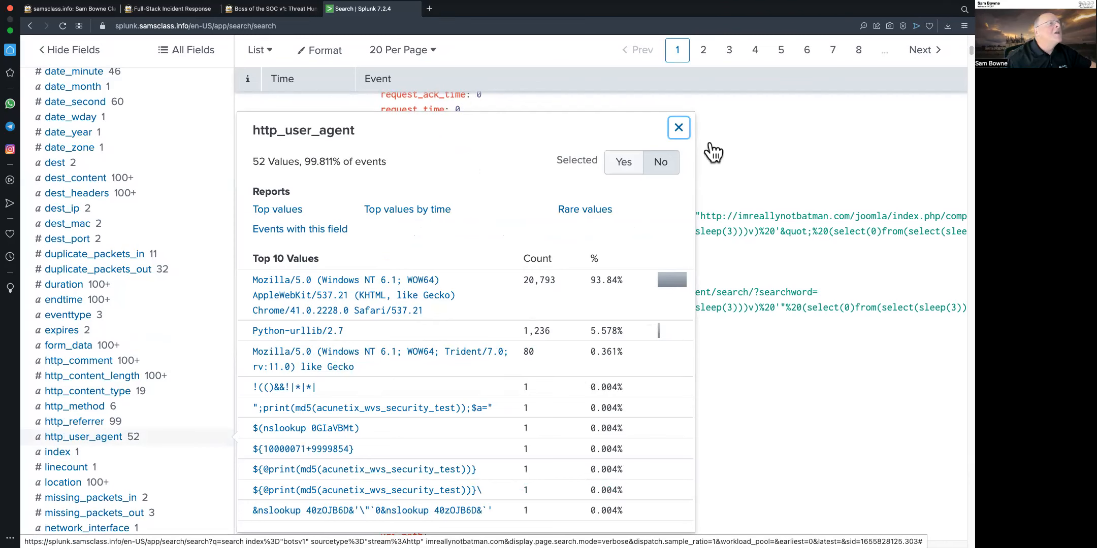
left_click(679, 128)
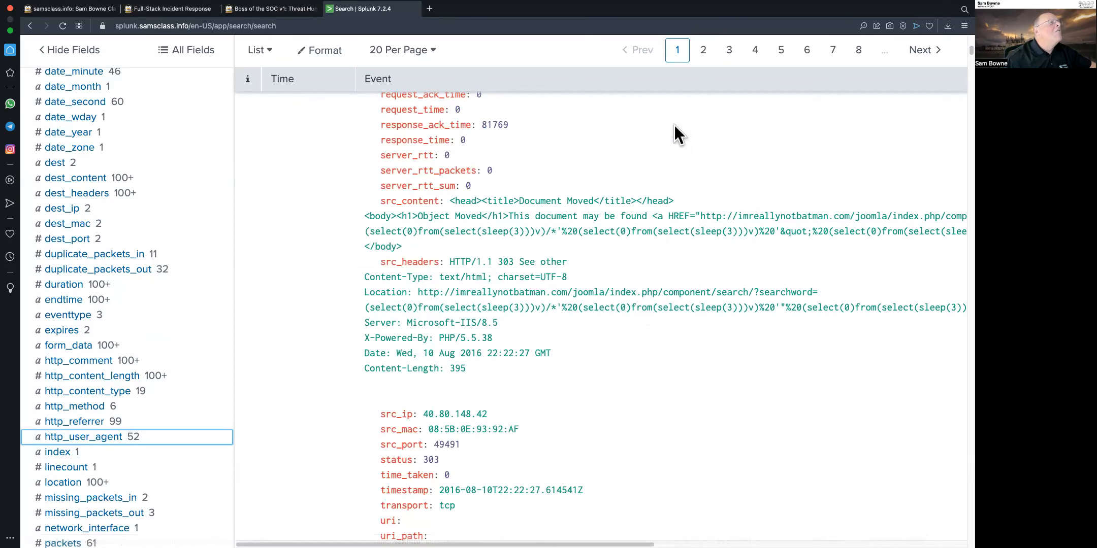
Reread the tutorial's highlighted scanner headers and the Level 1 questions
left_click(274, 14)
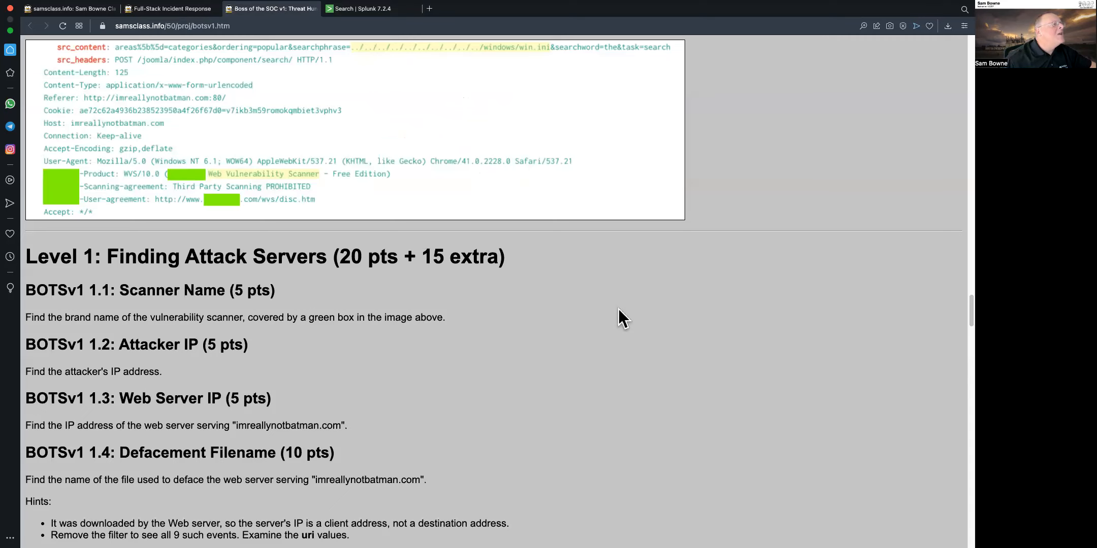
scroll(618, 309, "up", 1)
scroll(206, 88, "up", 1)
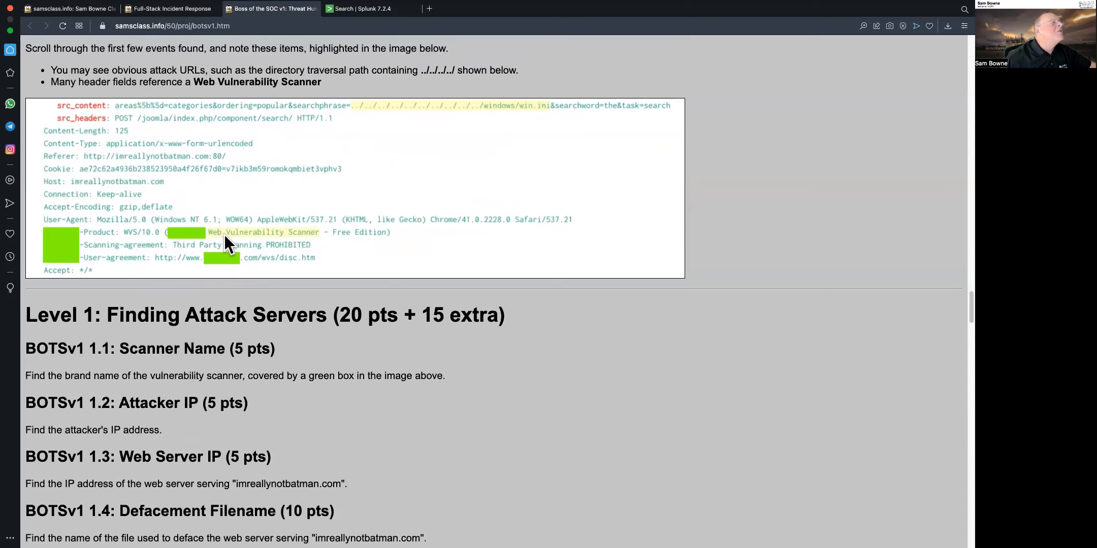
scroll(238, 235, "up", 2)
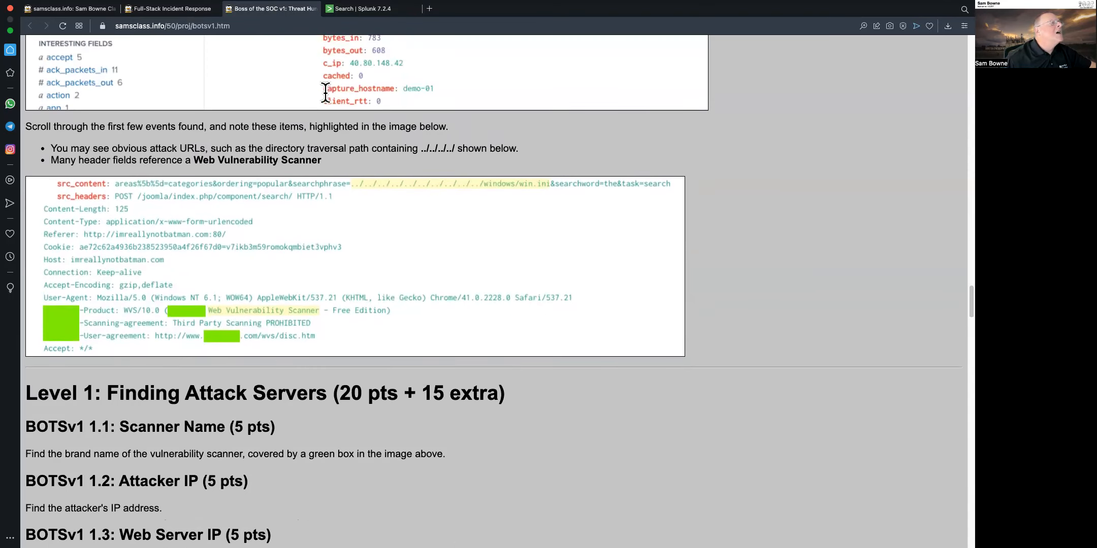
Return to the search results and scroll through the first event's fields and headers
left_click(351, 12)
scroll(602, 290, "up", 14)
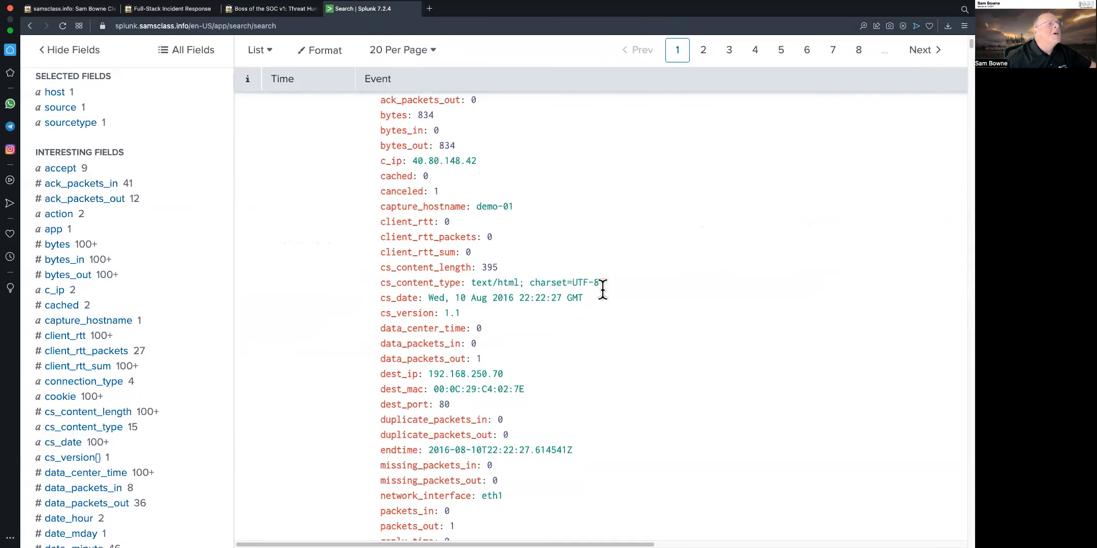
scroll(602, 299, "down", 8)
scroll(645, 392, "down", 6)
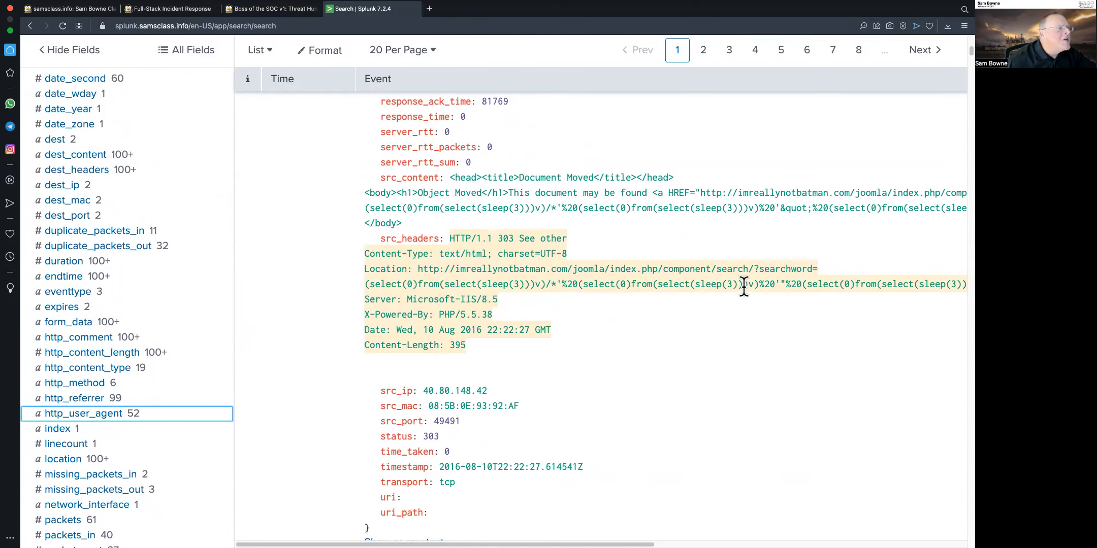
scroll(713, 335, "down", 3)
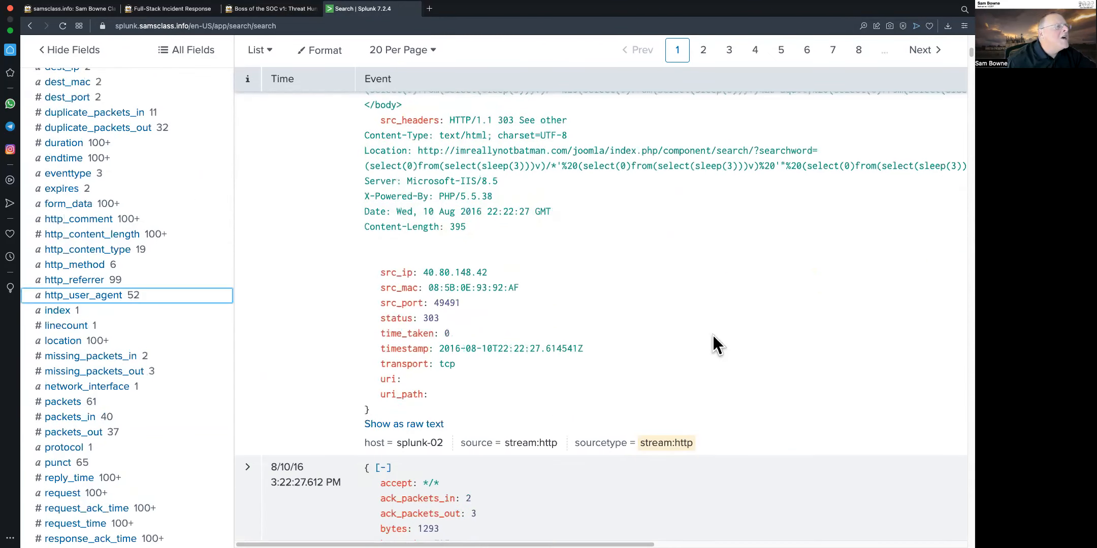
scroll(657, 344, "up", 3)
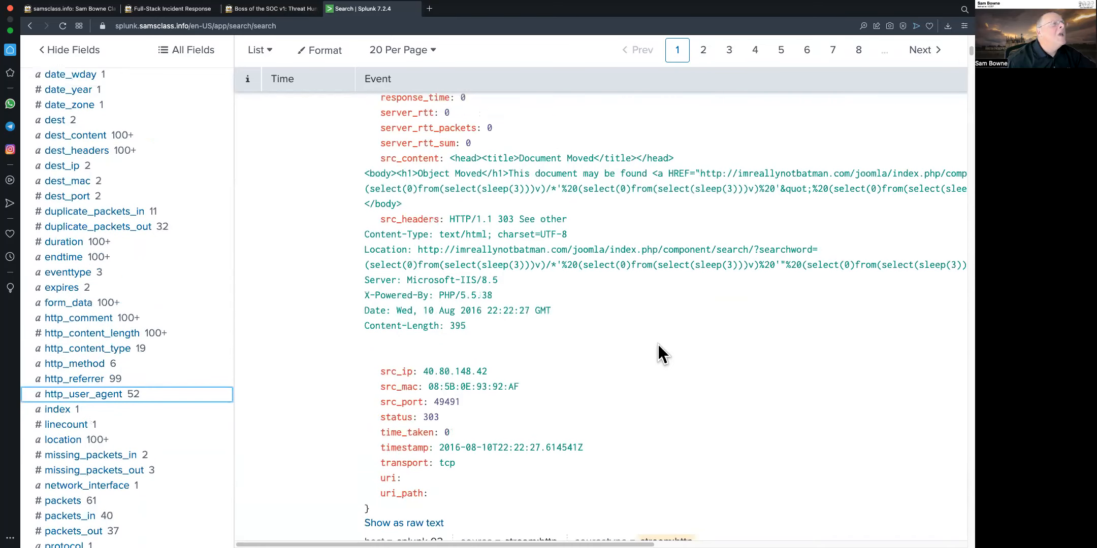
scroll(657, 344, "up", 15)
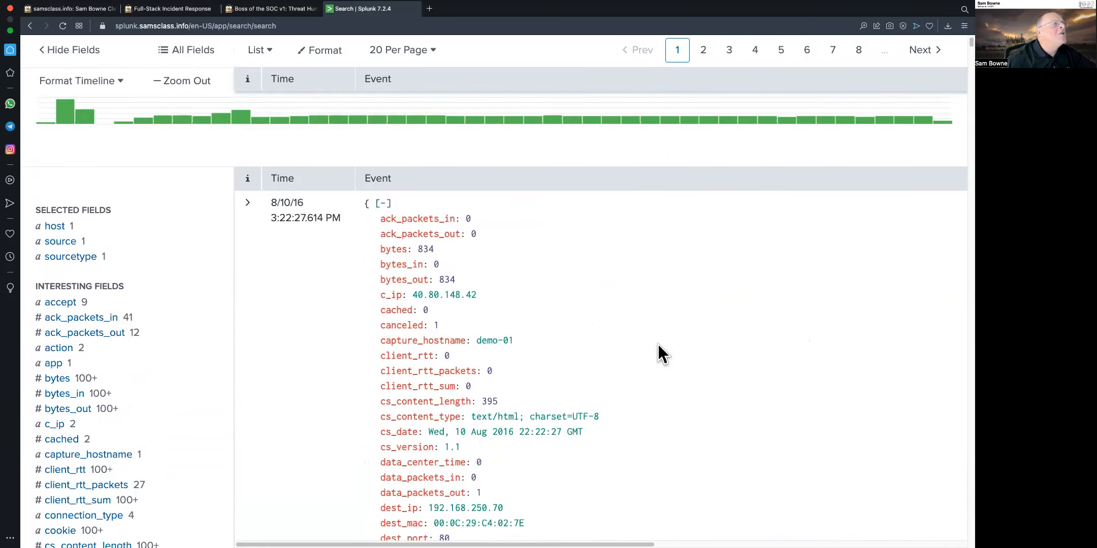
Scroll into the second event and highlight the Acunetix Web Vulnerability Scanner name in its headers
scroll(658, 345, "down", 20)
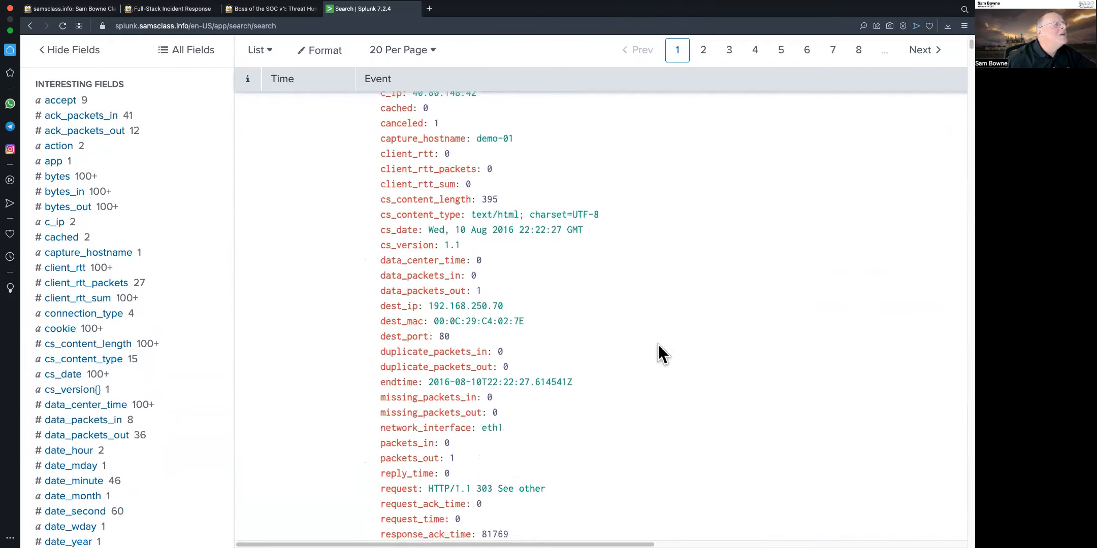
scroll(658, 345, "down", 15)
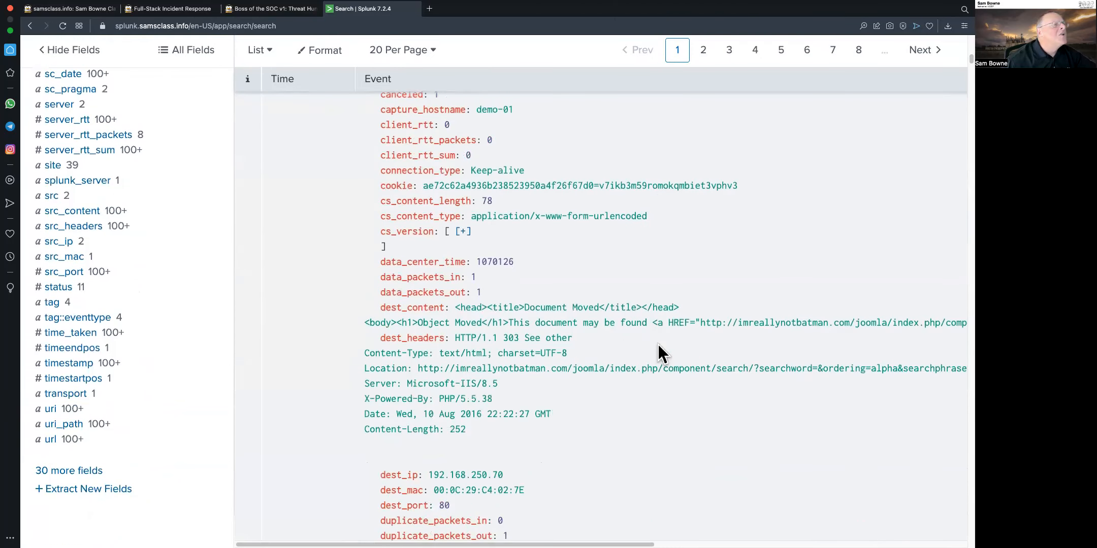
scroll(658, 347, "down", 5)
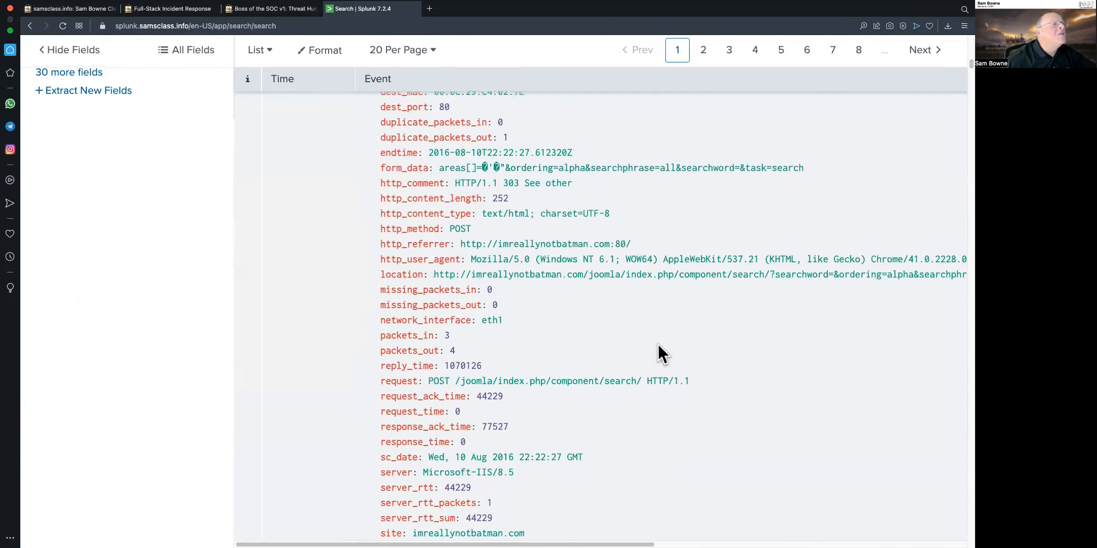
scroll(657, 344, "down", 9)
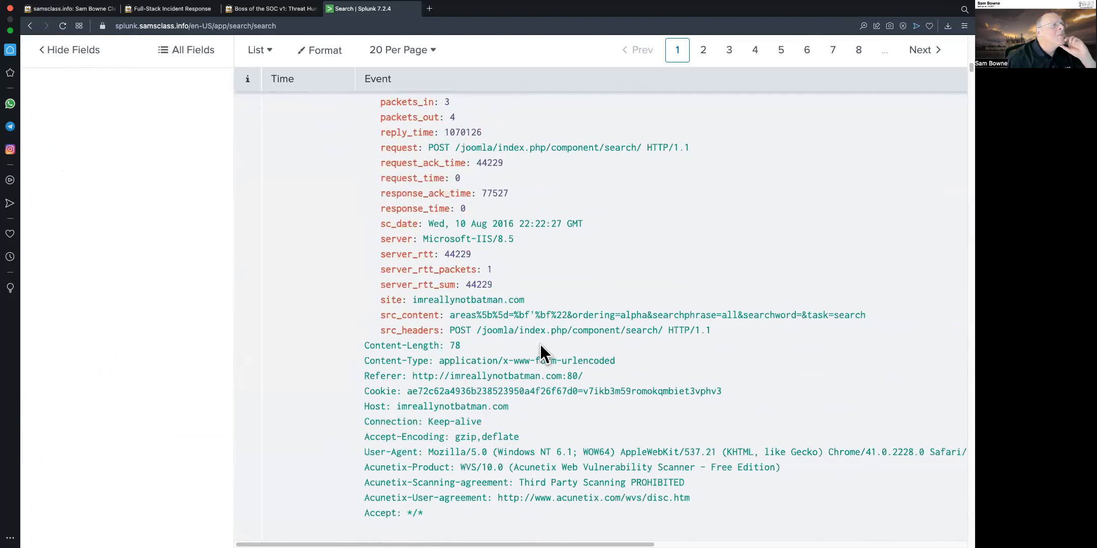
scroll(634, 465, "down", 3)
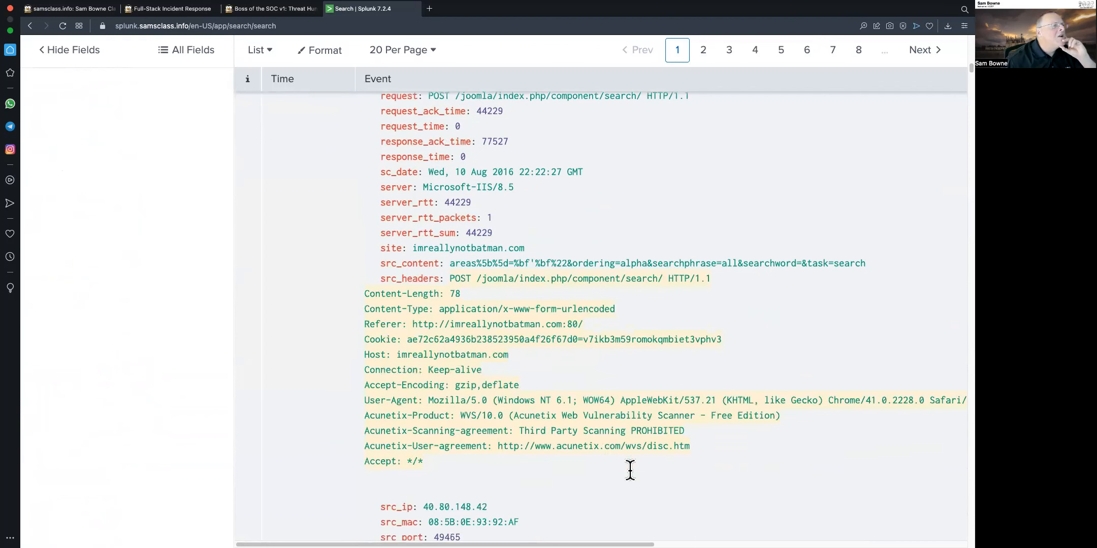
left_click_drag(515, 381, 692, 386)
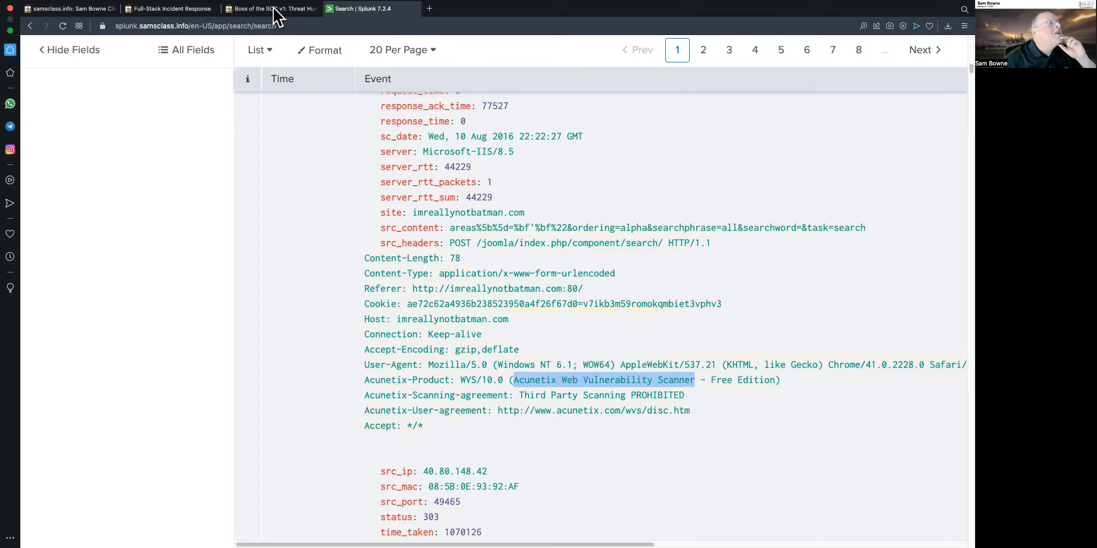
Skim the tutorial from the top down to the Level 1 questions
left_click(274, 10)
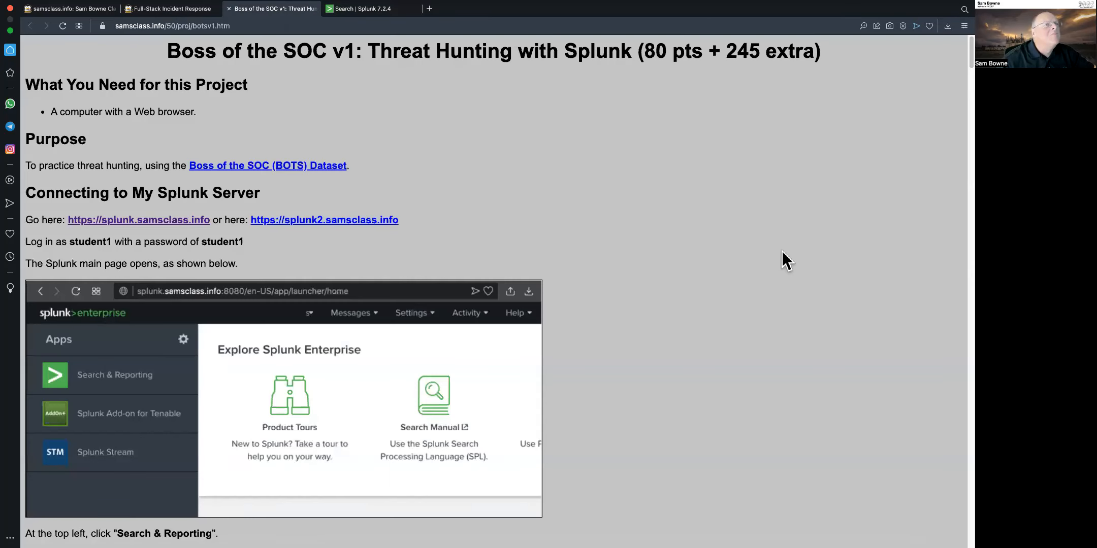
scroll(781, 251, "down", 20)
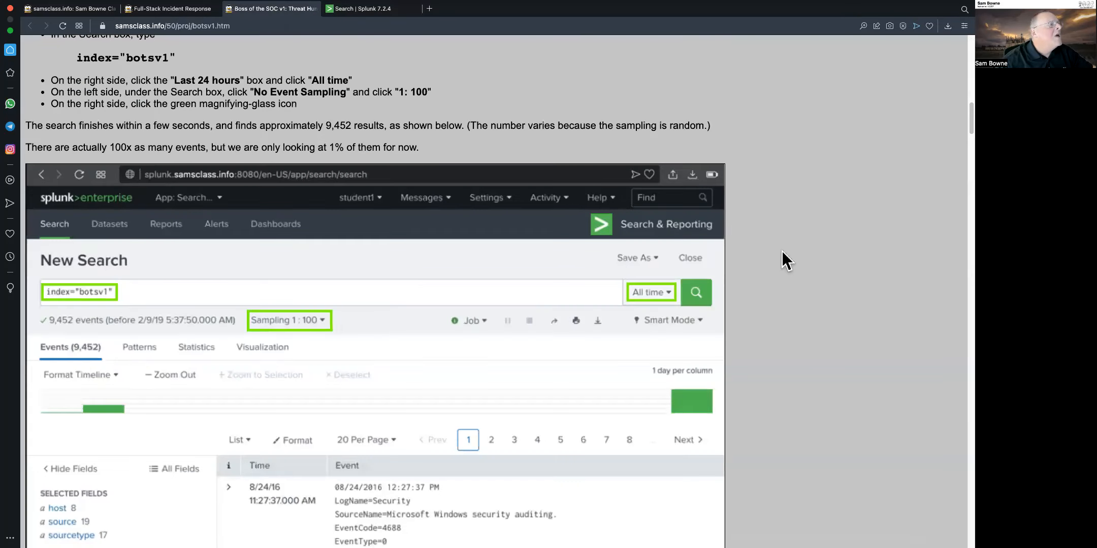
scroll(782, 251, "down", 15)
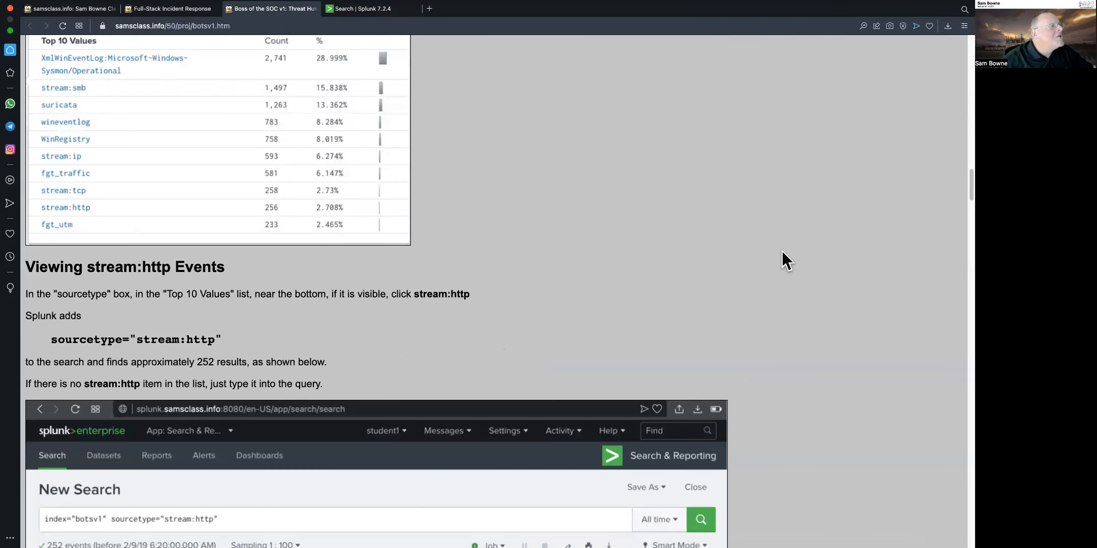
scroll(782, 251, "down", 15)
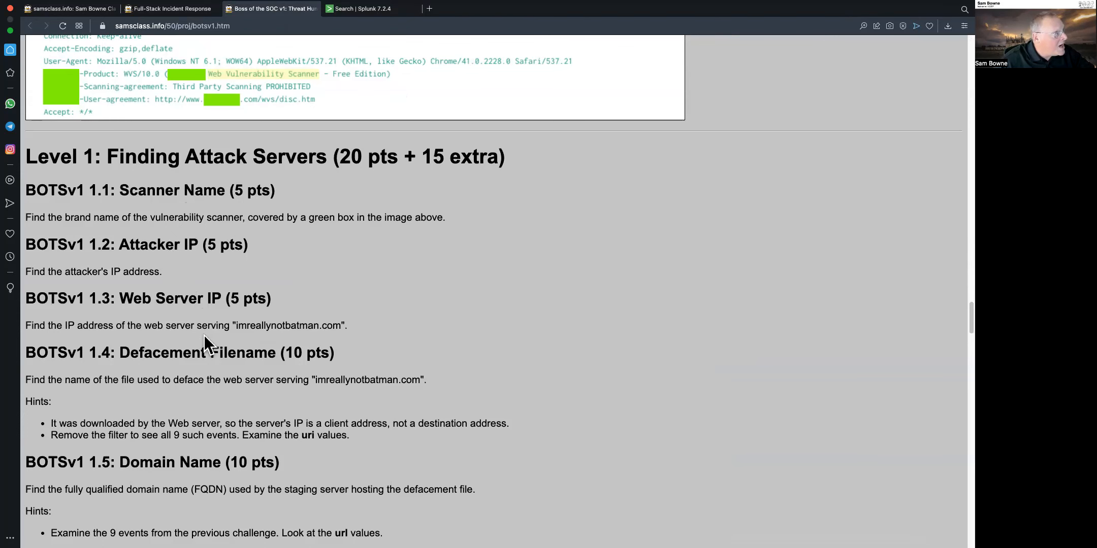
Scroll back up the second event to examine its destination and client IP address fields
left_click(375, 15)
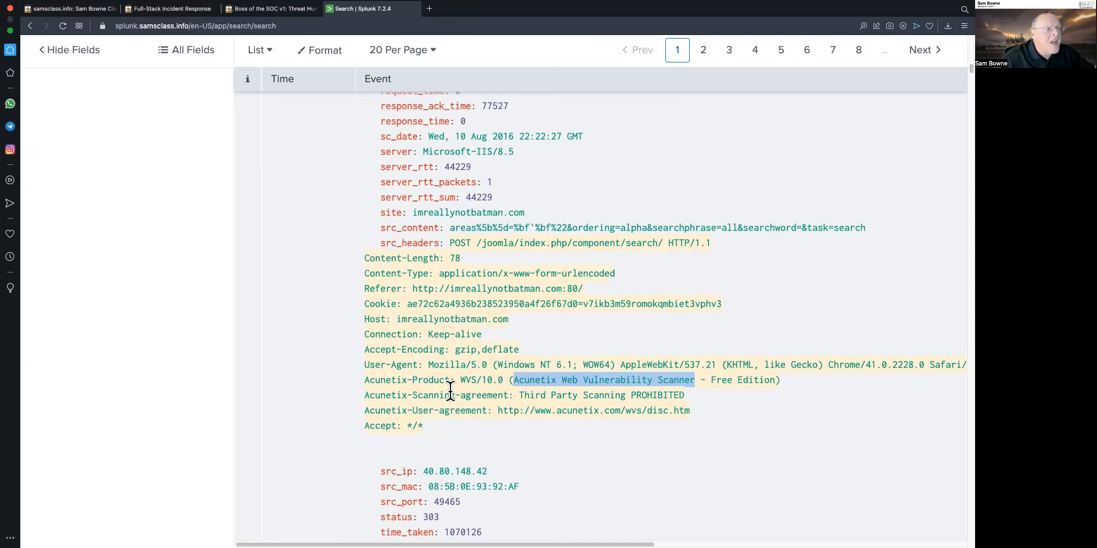
scroll(480, 292, "up", 6)
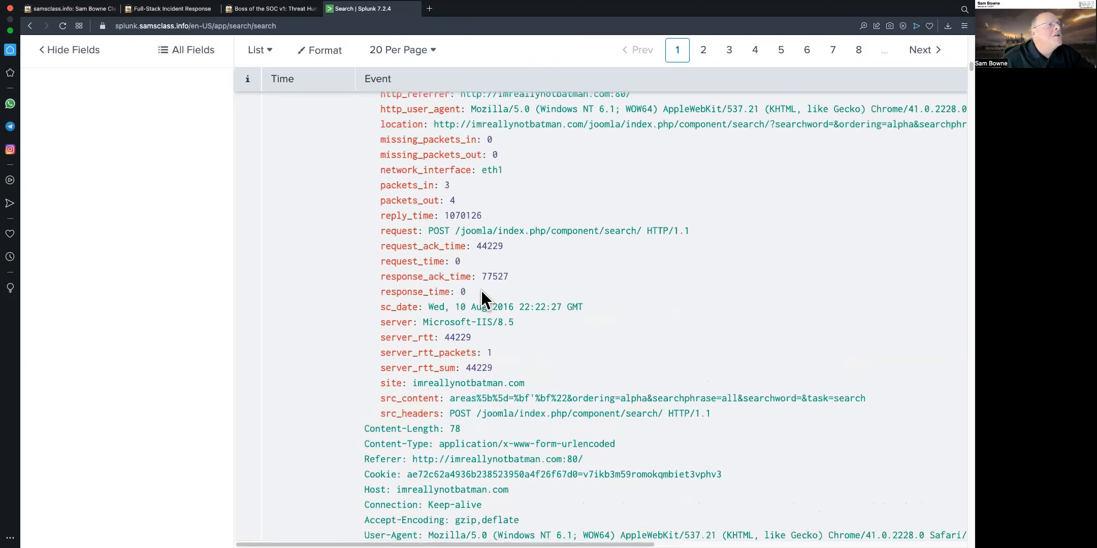
scroll(481, 290, "up", 4)
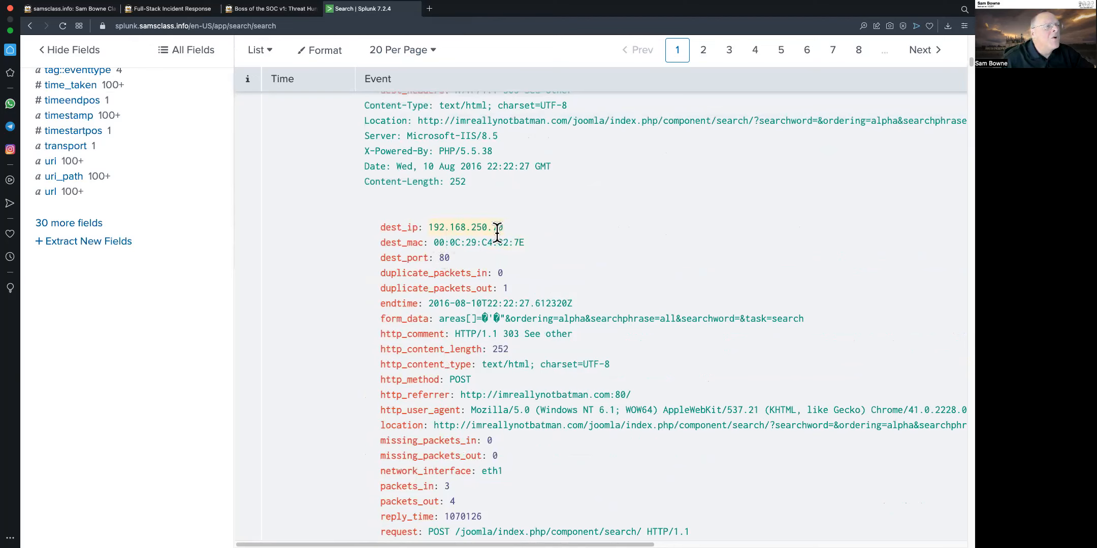
scroll(501, 231, "up", 6)
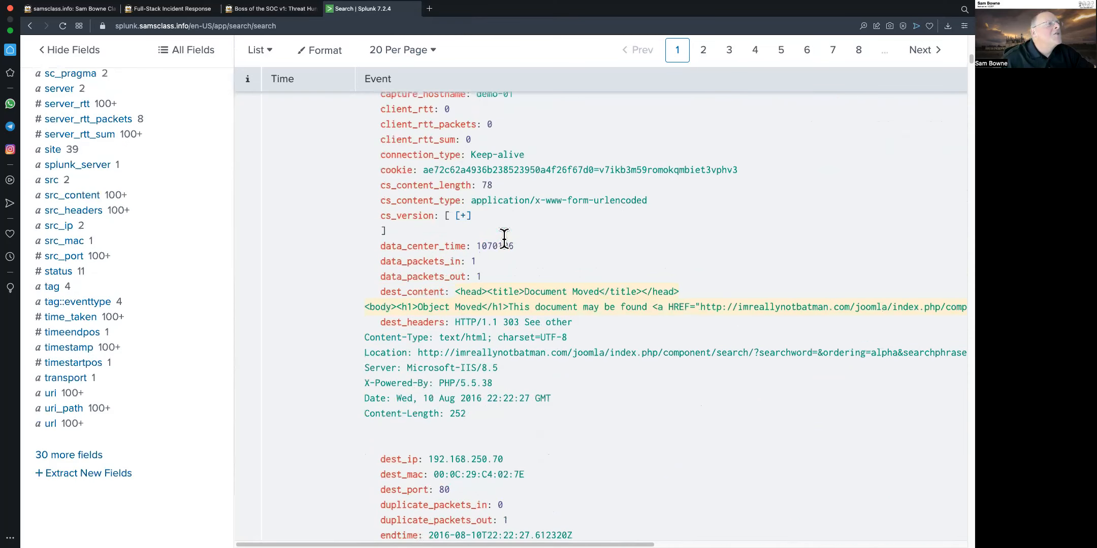
scroll(505, 238, "up", 3)
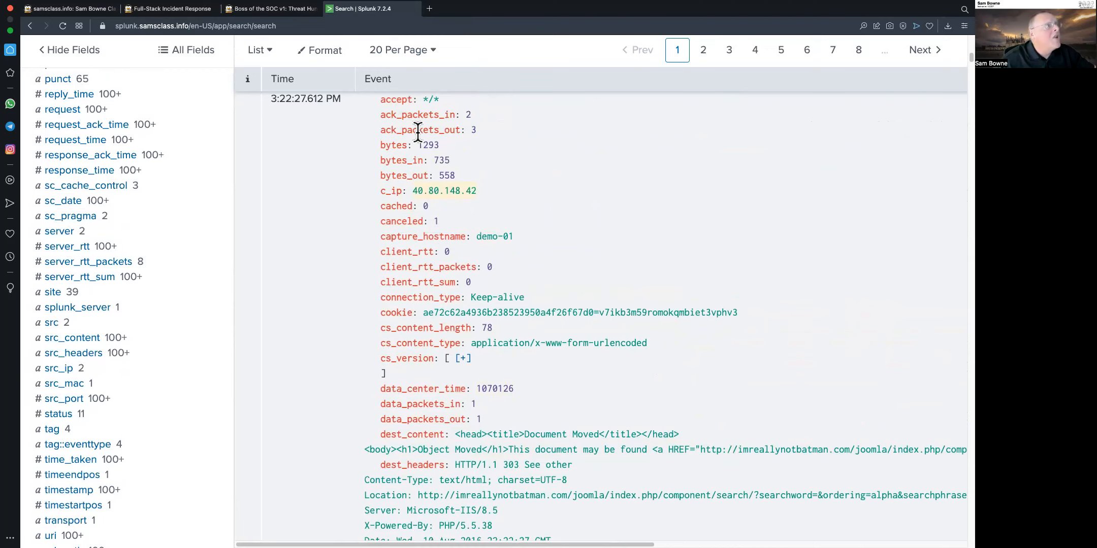
Open the Submit Flags page from the Full-Stack Incident Response page
left_click(275, 8)
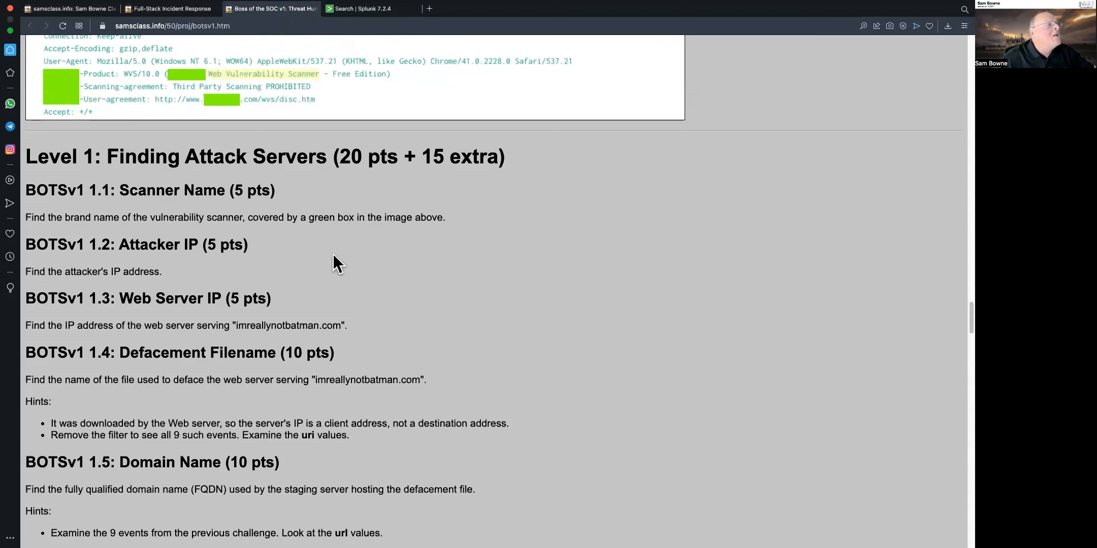
left_click_drag(89, 191, 109, 191)
left_click(876, 290)
left_click_drag(970, 319, 965, 39)
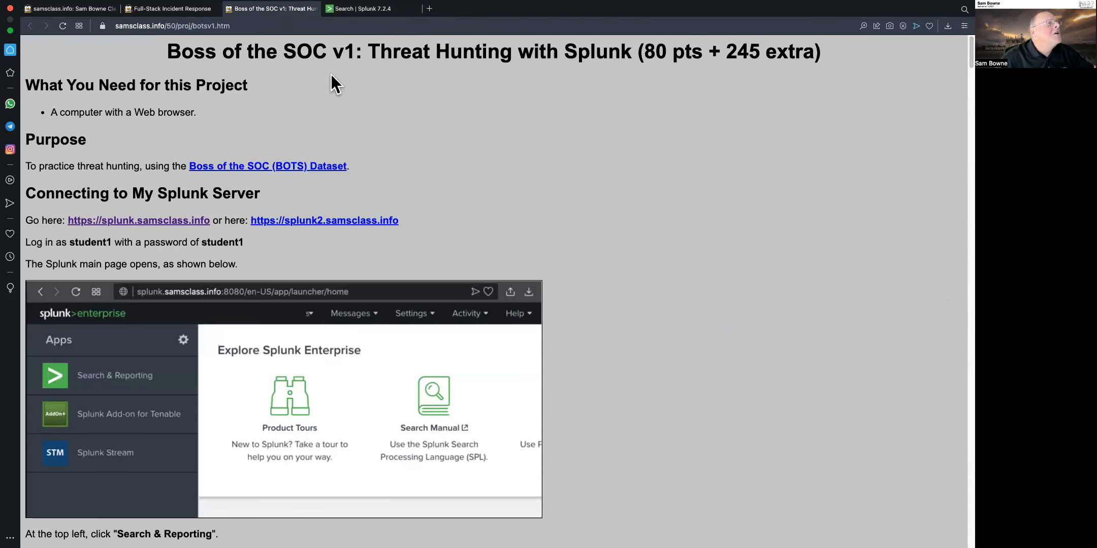
left_click(181, 10)
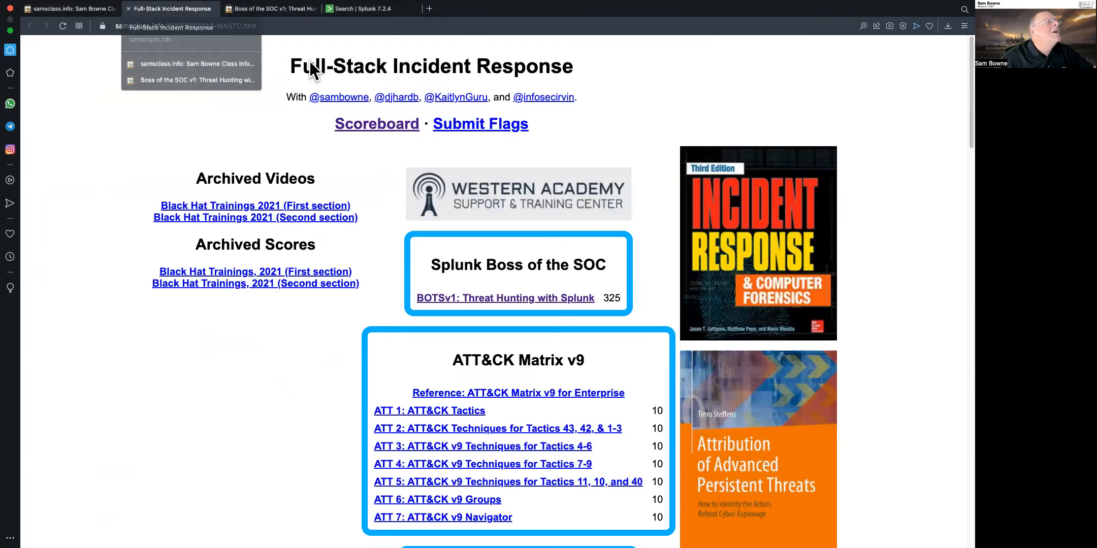
left_click(466, 128)
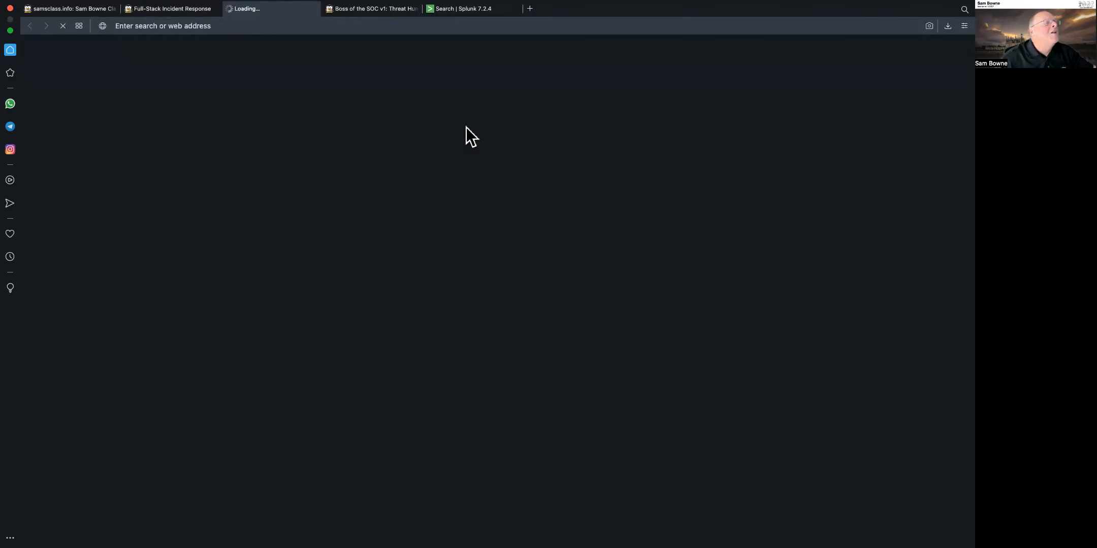
Submit the flag Acunetix for the BOTSv1 1.1 challenge in the BOTSv1 series under the name TESTING
left_click(442, 166)
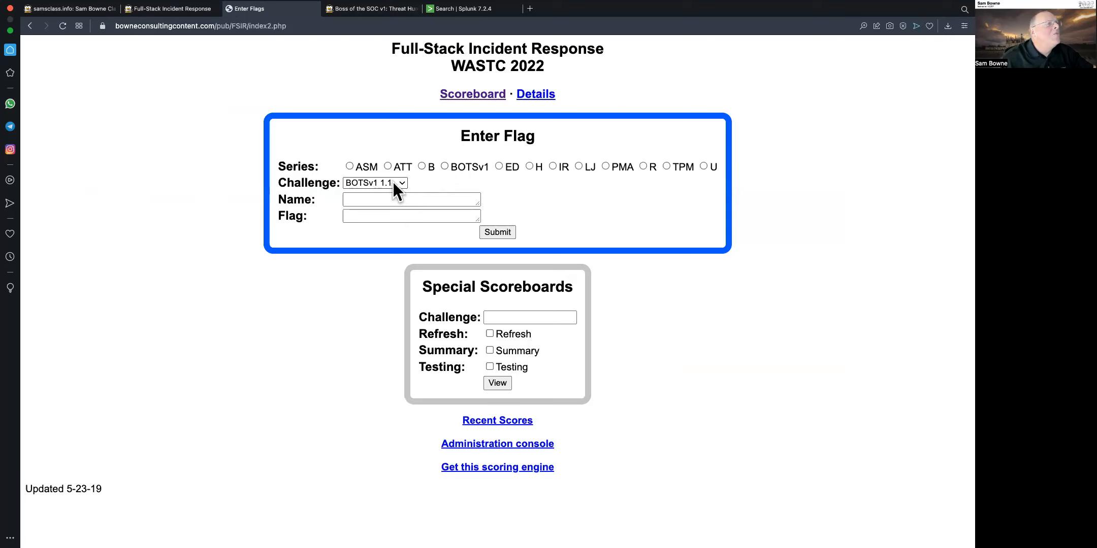
left_click(387, 200)
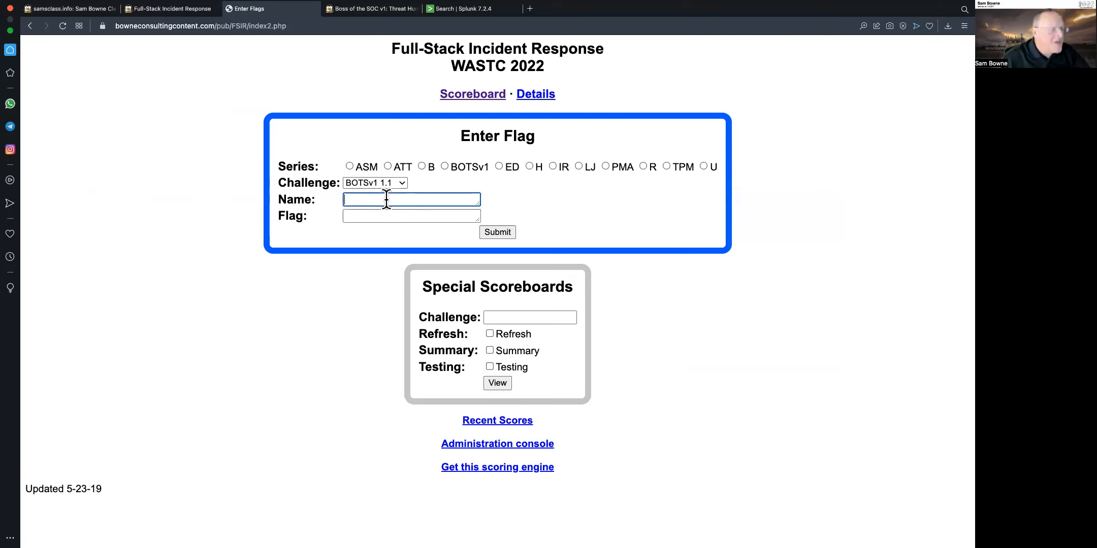
type("TES\\")
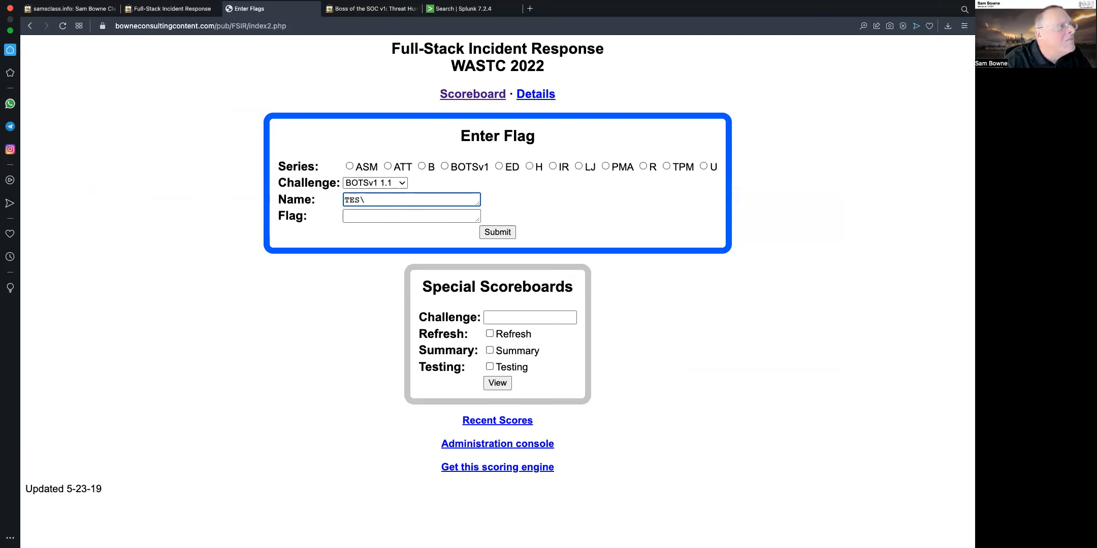
key("BackSpace")
type("TING")
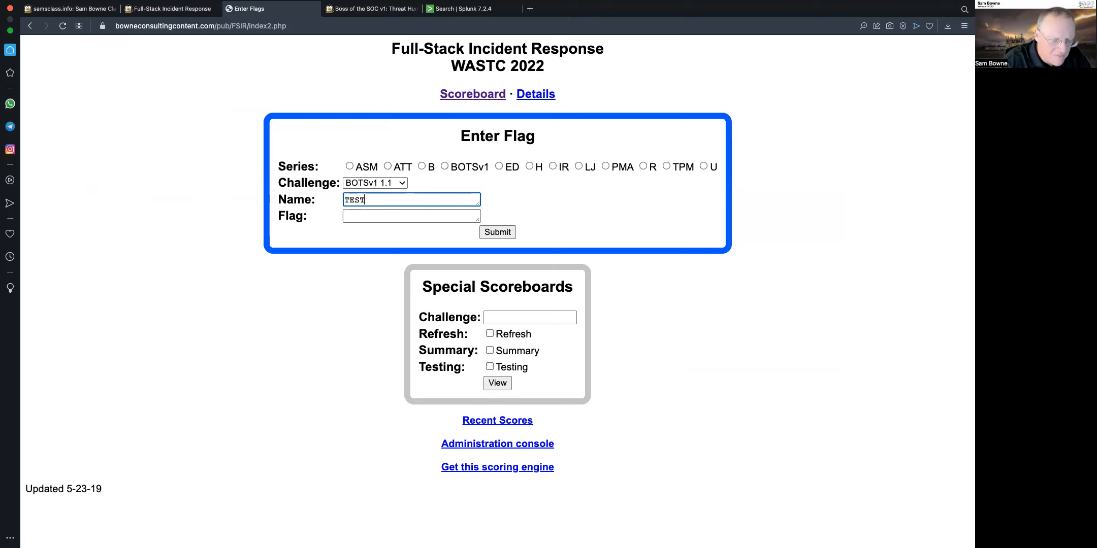
left_click(385, 216)
type("Acunetix")
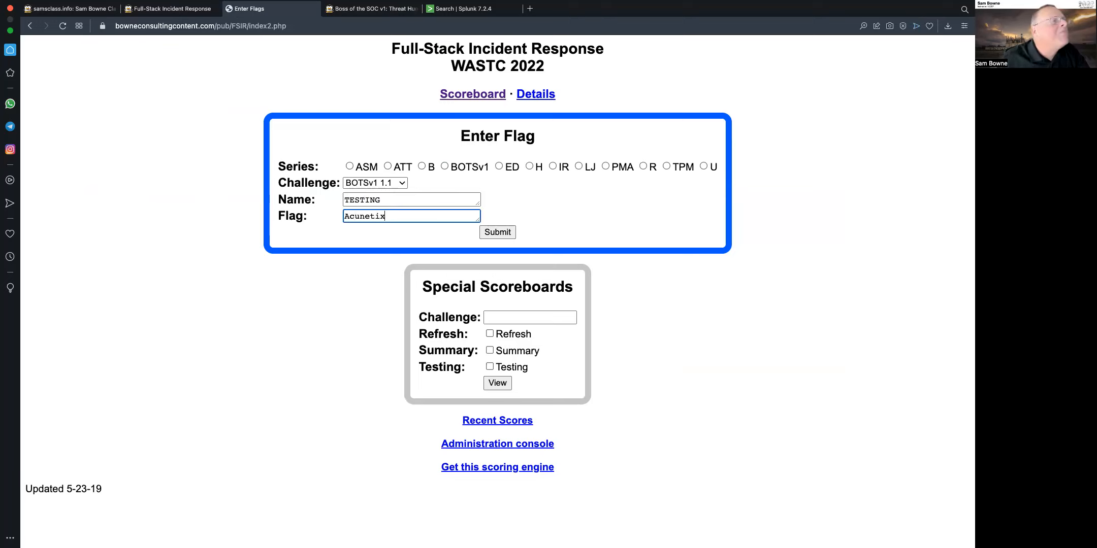
left_click(495, 232)
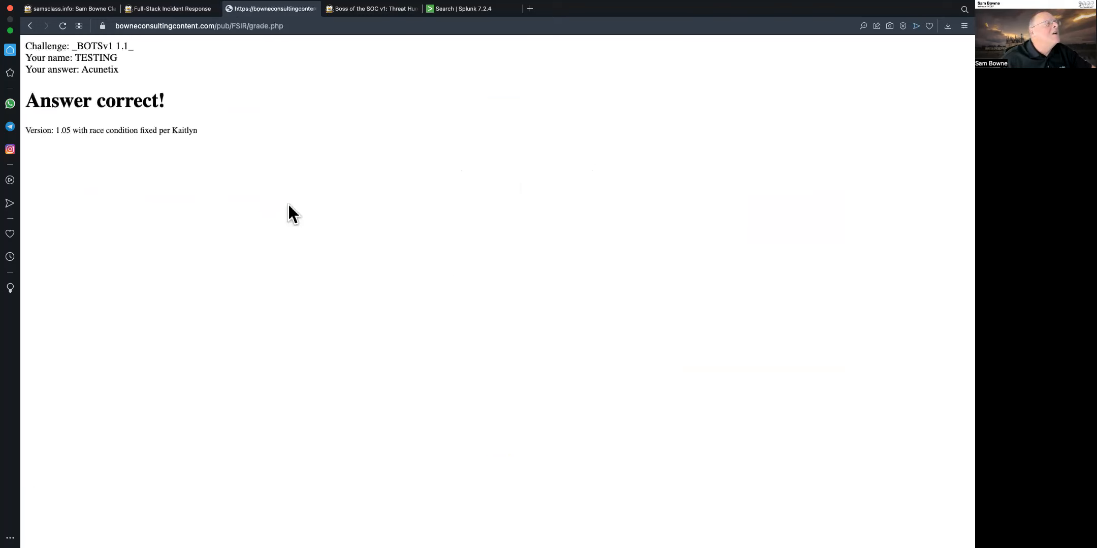
Return to the Enter Flag page and open the Scoreboard
left_click(30, 26)
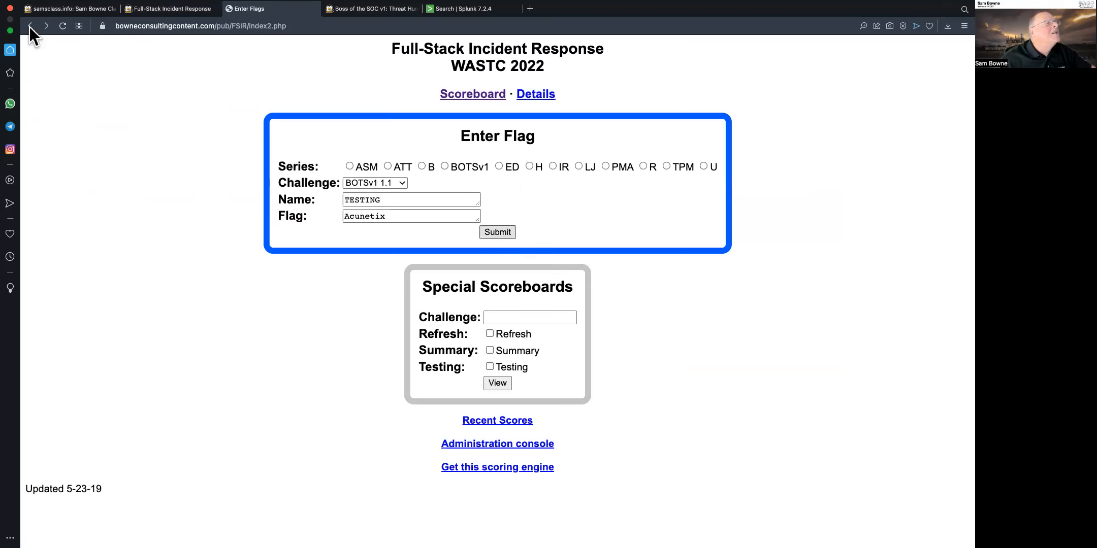
left_click(489, 97)
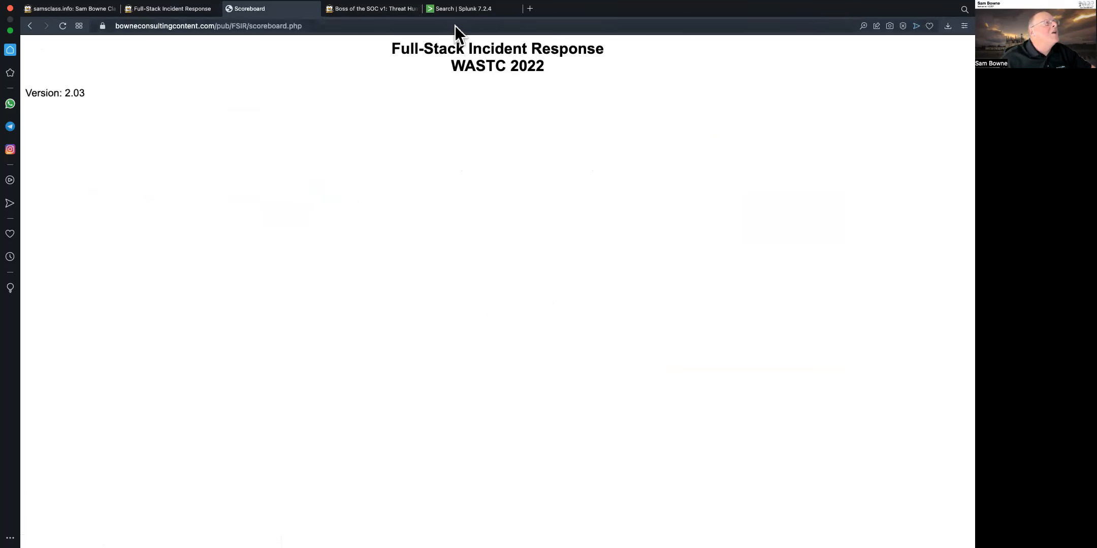
Switch back to the Splunk search results tab
left_click(463, 12)
left_click(380, 13)
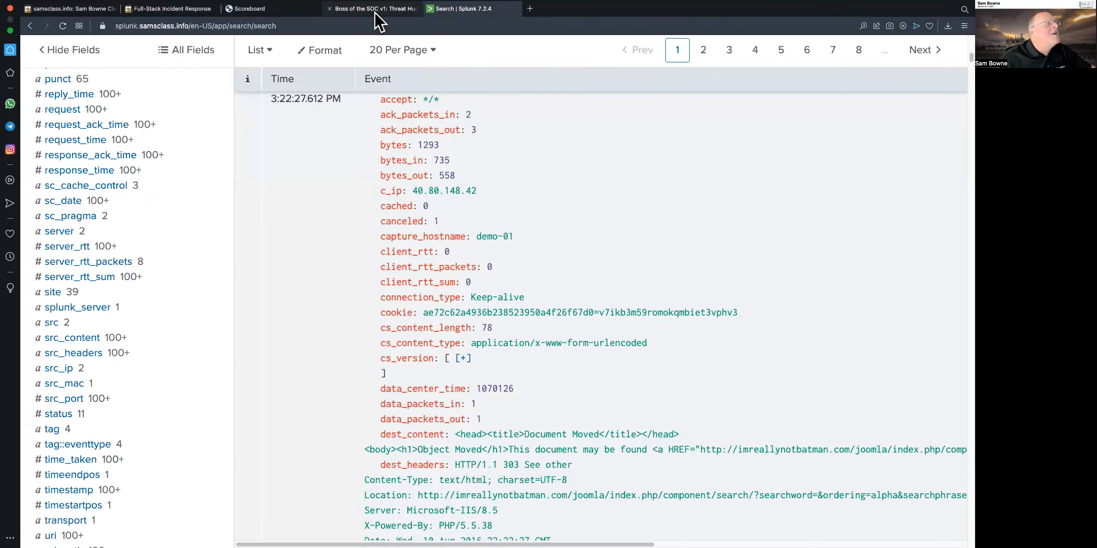